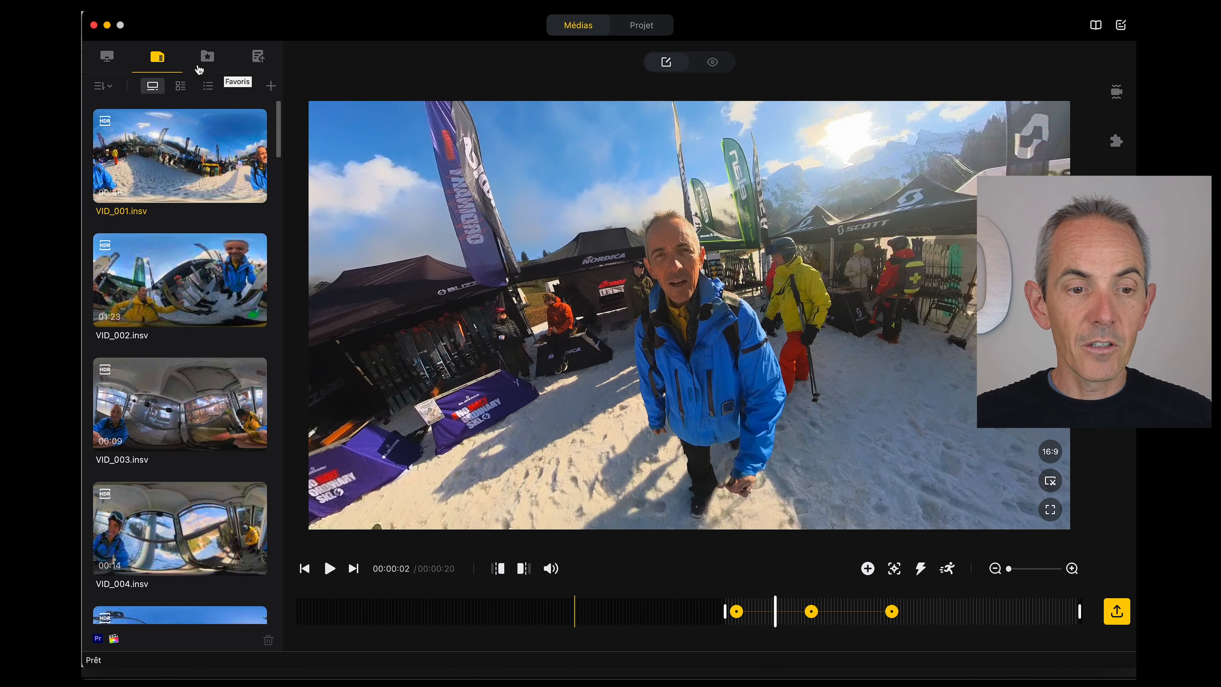
- In VID_001.insv at 00:00:13, reframe to a wider view around the man in the blue jacket and add a keyframe
{"action": "mouse_move", "coordinate": [264, 556]}
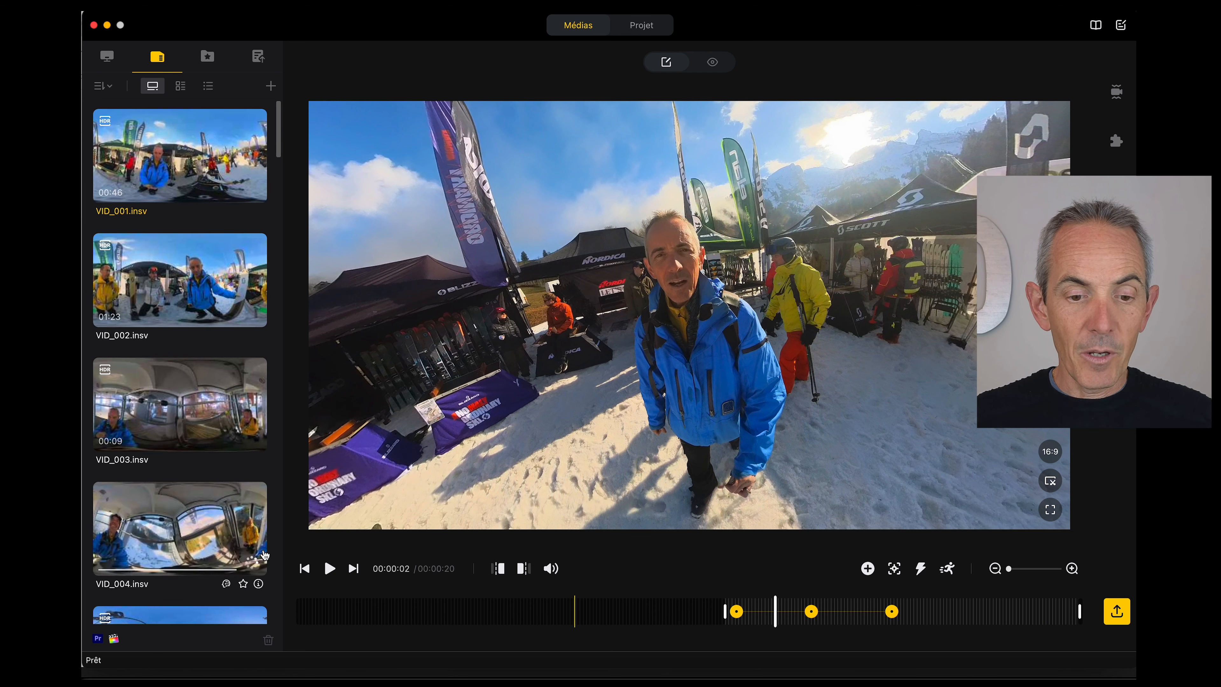
{"action": "left_click", "coordinate": [946, 612]}
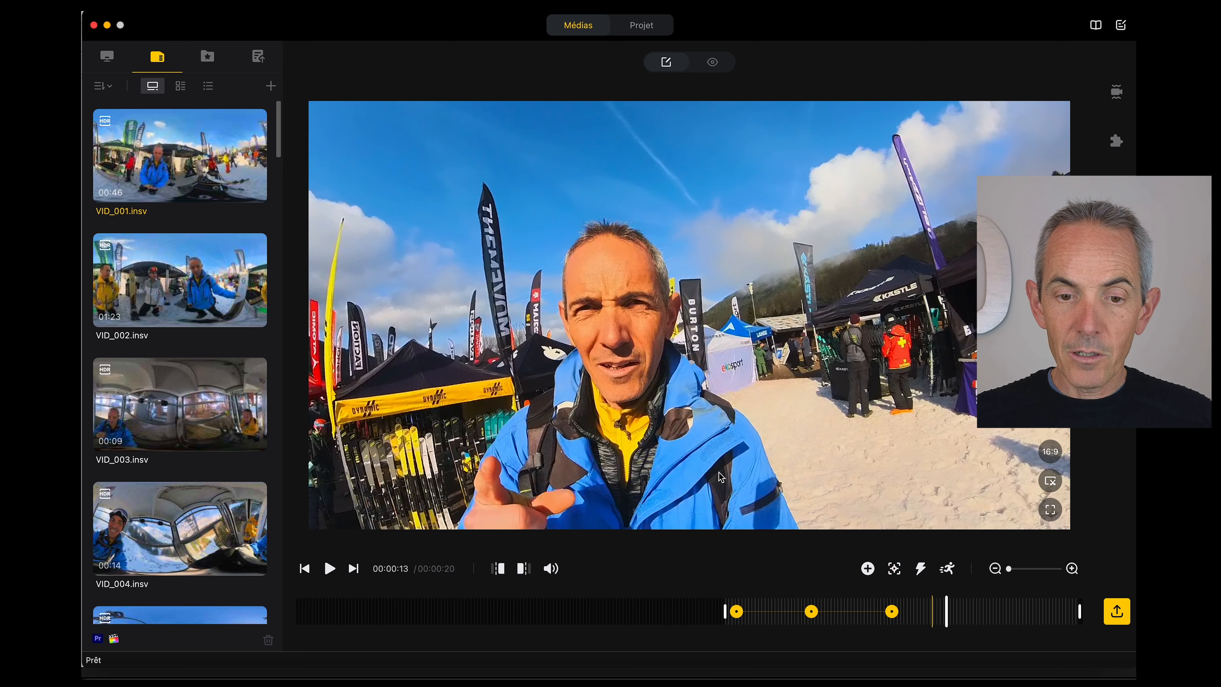
{"action": "left_click_drag", "start_coordinate": [719, 473], "coordinate": [761, 424]}
{"action": "scroll", "coordinate": [761, 424], "scroll_direction": "up", "scroll_amount": 3}
{"action": "scroll", "coordinate": [761, 423], "scroll_direction": "down", "scroll_amount": 5}
{"action": "scroll", "coordinate": [761, 426], "scroll_direction": "down", "scroll_amount": 2}
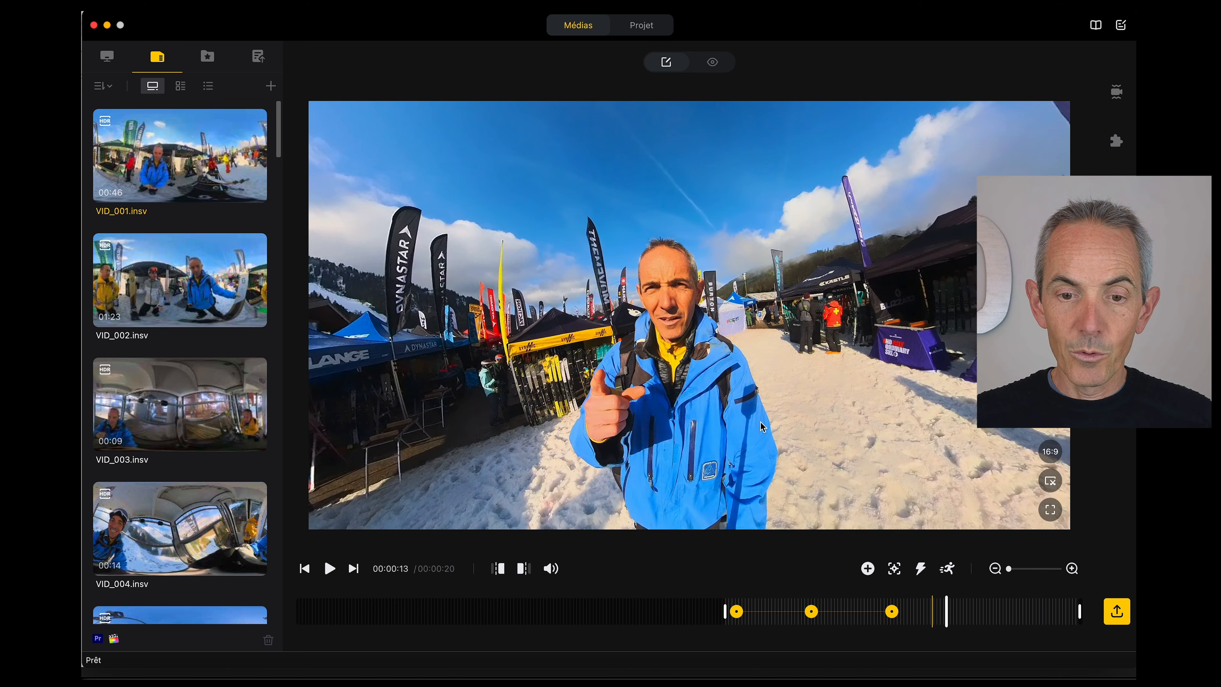
{"action": "mouse_move", "coordinate": [761, 423]}
{"action": "left_mouse_down"}
{"action": "mouse_move", "coordinate": [653, 408]}
{"action": "mouse_move", "coordinate": [745, 429]}
{"action": "left_mouse_up"}
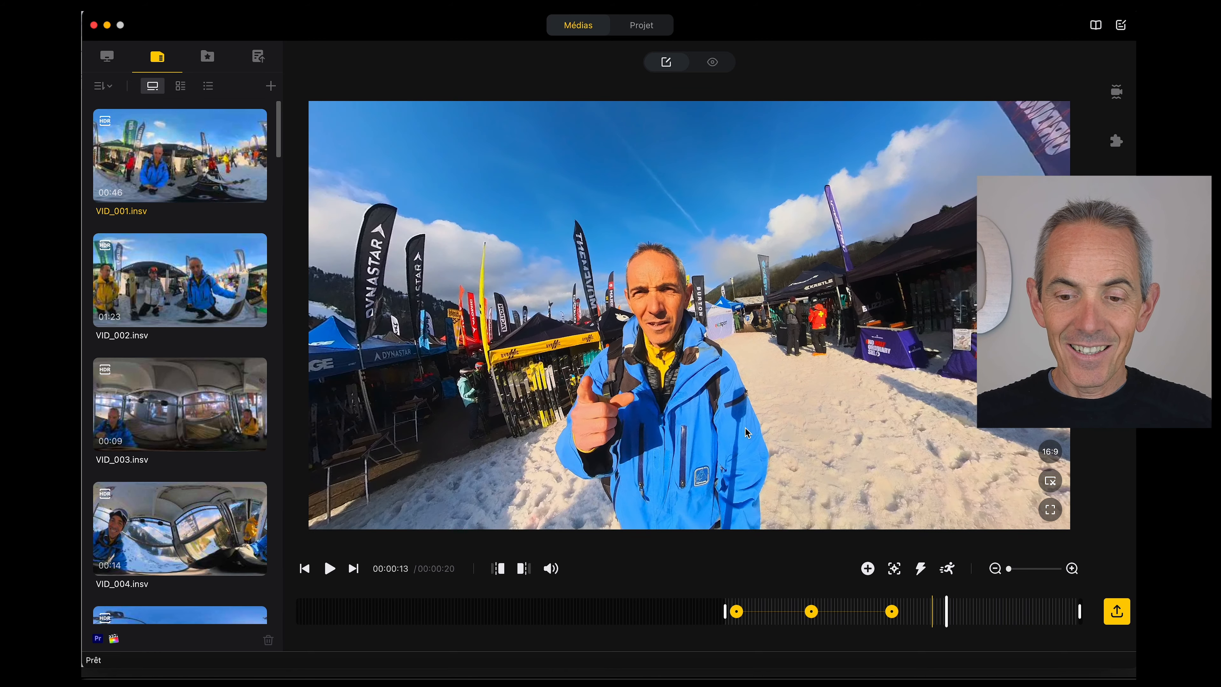
{"action": "left_click", "coordinate": [868, 568]}
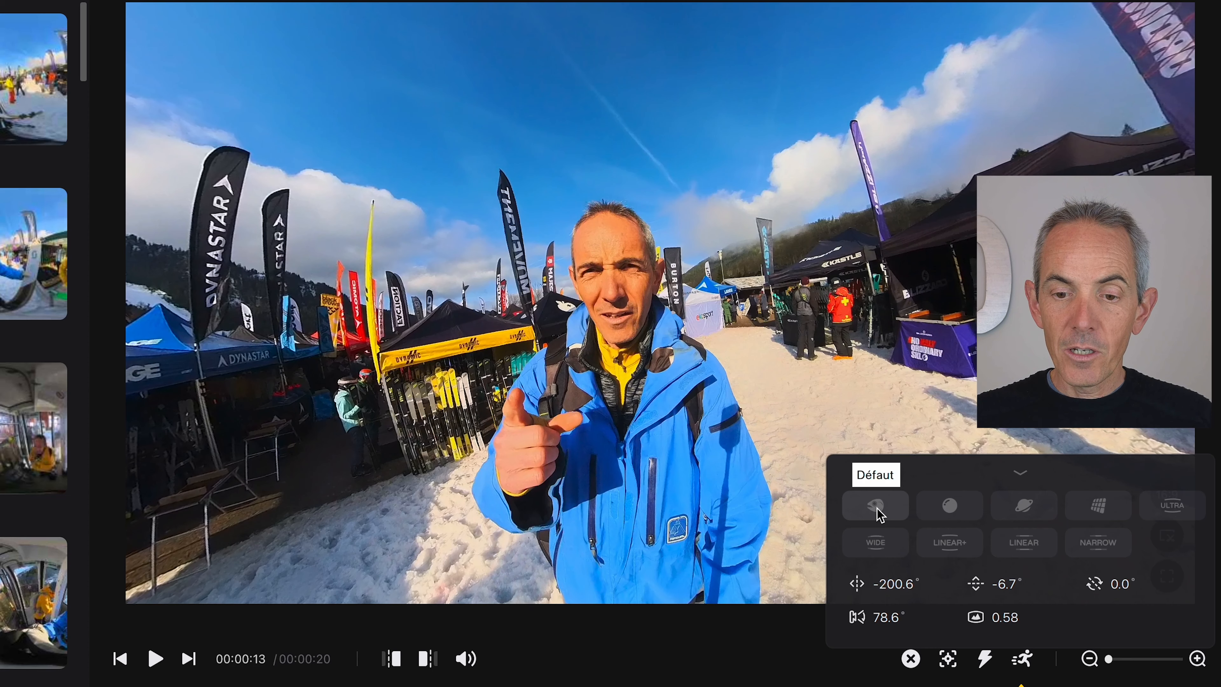
- Try the Boule de cristal, tiny planet and Vue naturelle view presets on the keyframe at 00:00:13
{"action": "left_click", "coordinate": [950, 508]}
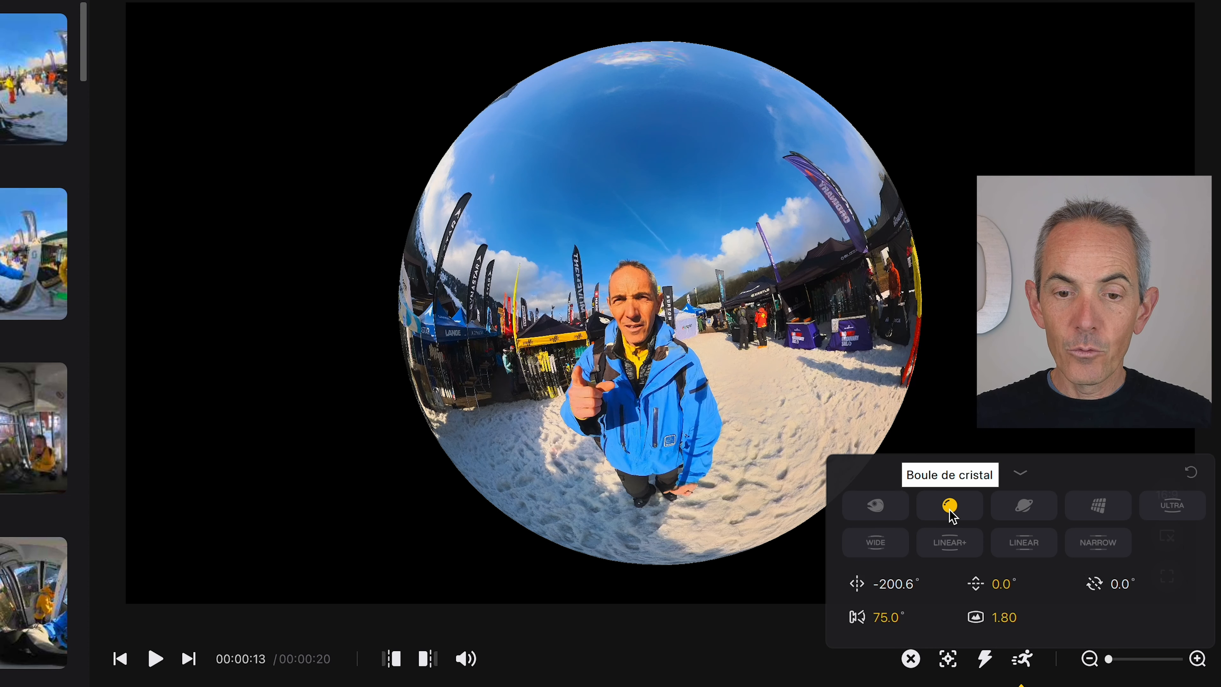
{"action": "left_click", "coordinate": [1025, 513]}
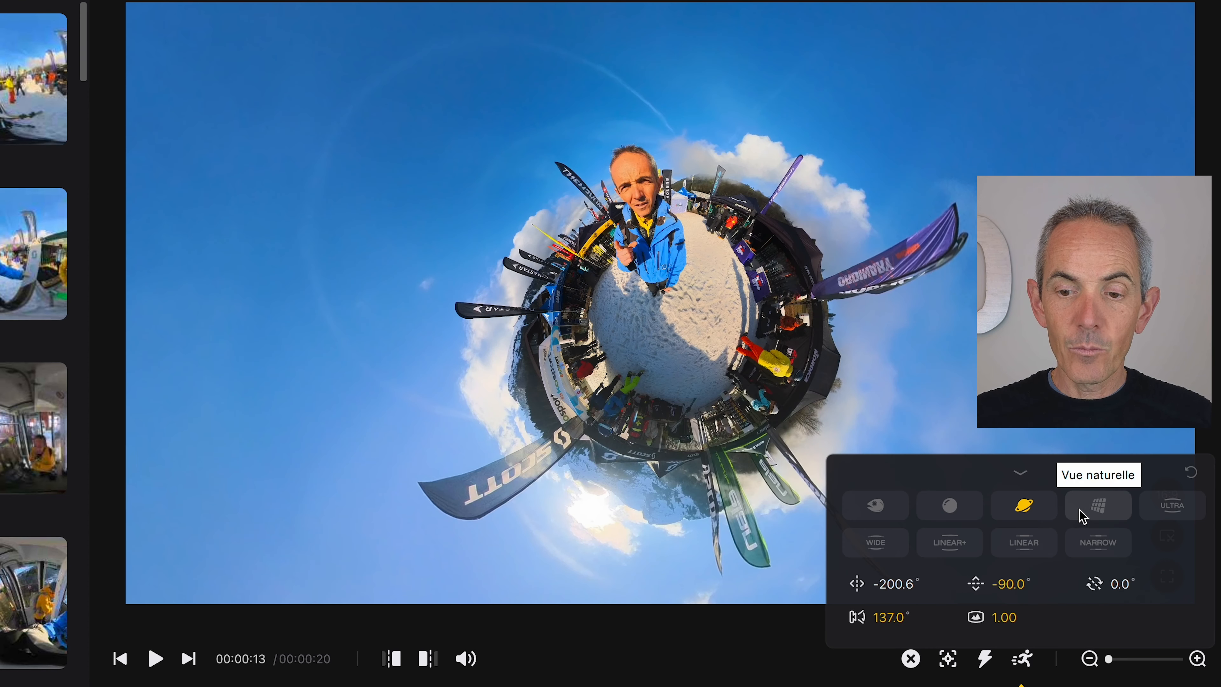
{"action": "left_click", "coordinate": [1101, 514]}
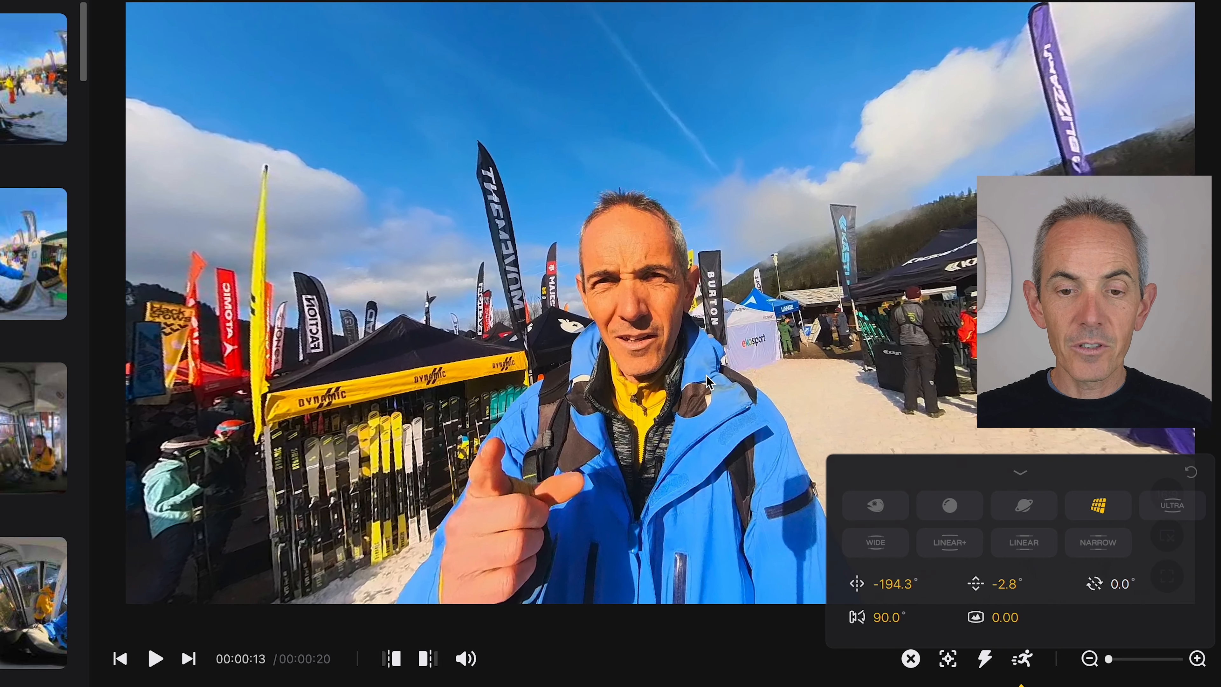
- Compare the Ultra, Wide, Linear+, Linear and Narrow presets on the keyframe, finishing with Ultra and a slightly wider view
{"action": "left_click", "coordinate": [1173, 510]}
{"action": "left_click", "coordinate": [876, 546]}
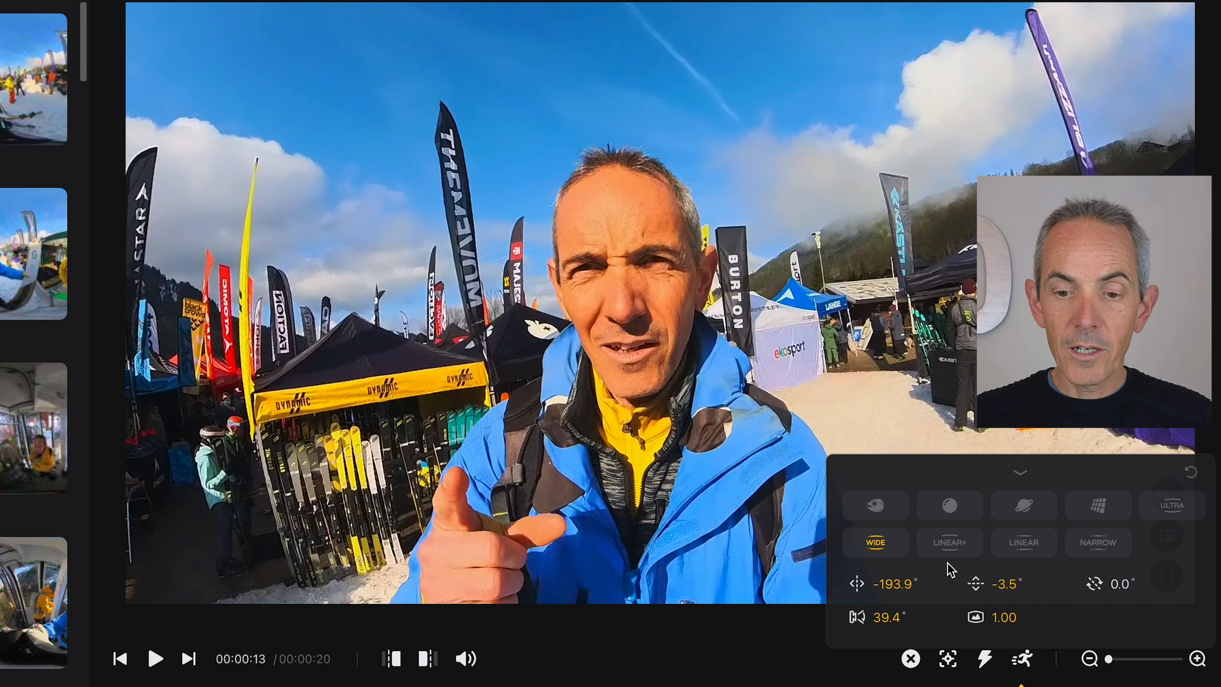
{"action": "left_click", "coordinate": [952, 548]}
{"action": "left_click", "coordinate": [1018, 558]}
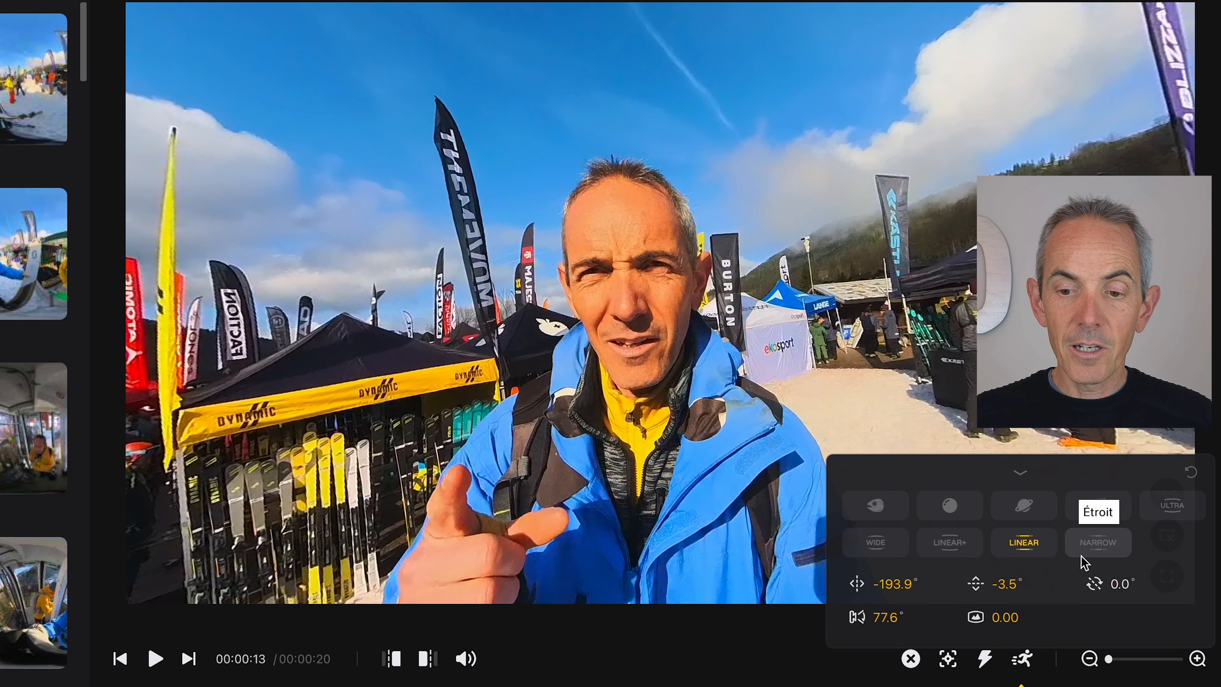
{"action": "left_click", "coordinate": [1099, 548]}
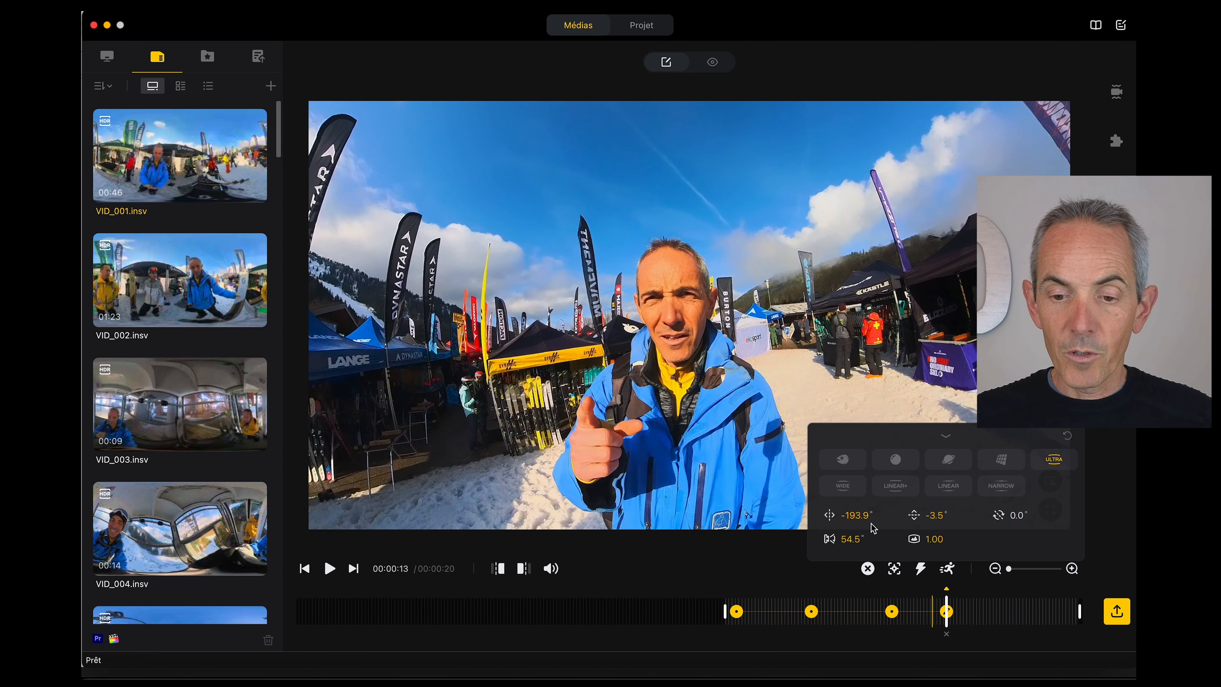
{"action": "scroll", "coordinate": [639, 424], "scroll_direction": "down", "scroll_amount": 10}
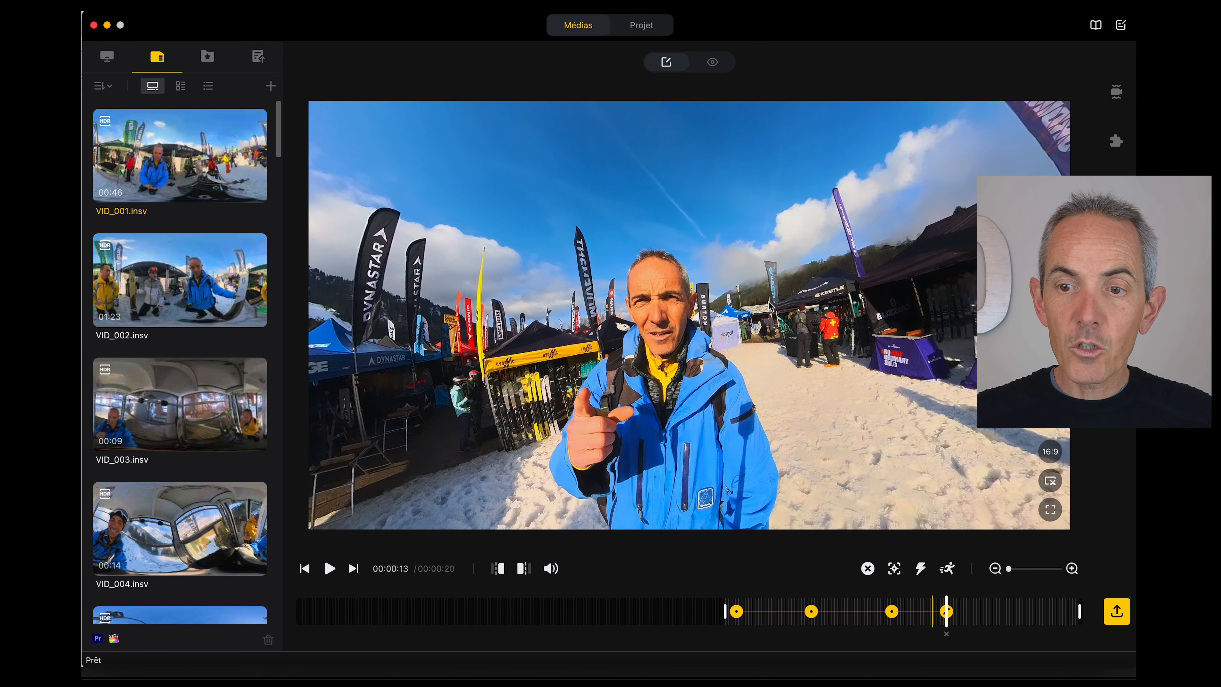
- Check the clip's stabilisation type options for FlowState and direction lock
{"action": "left_click", "coordinate": [1121, 91]}
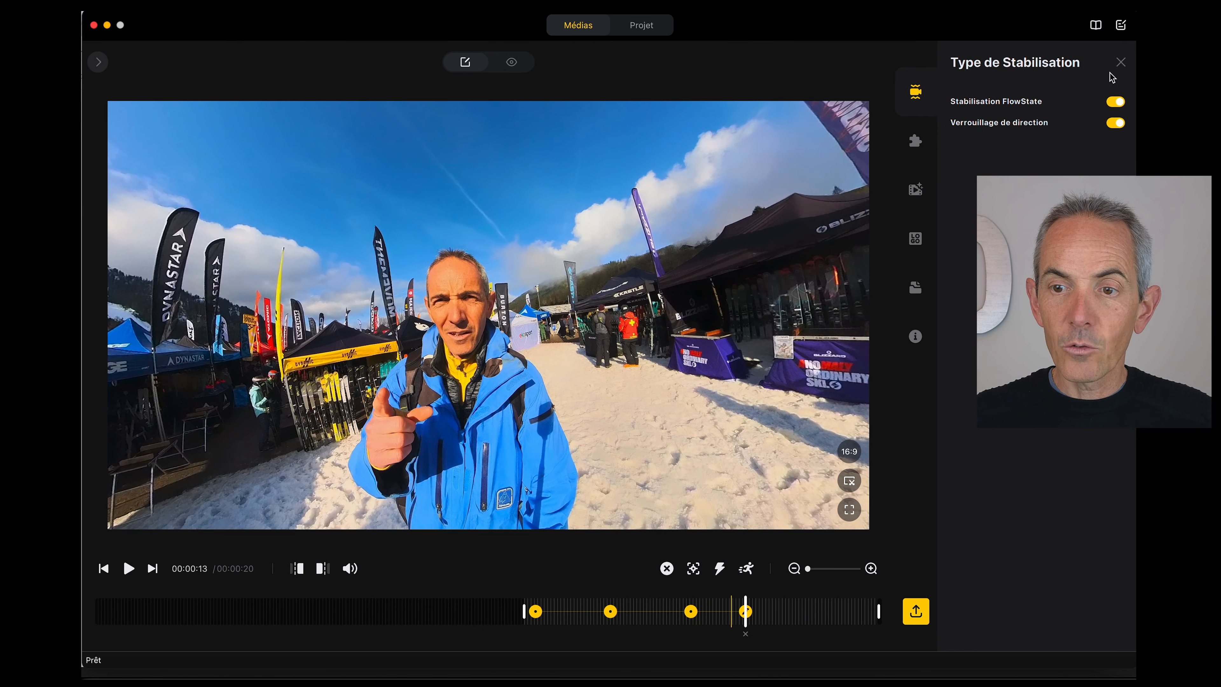
{"action": "left_click", "coordinate": [1120, 62]}
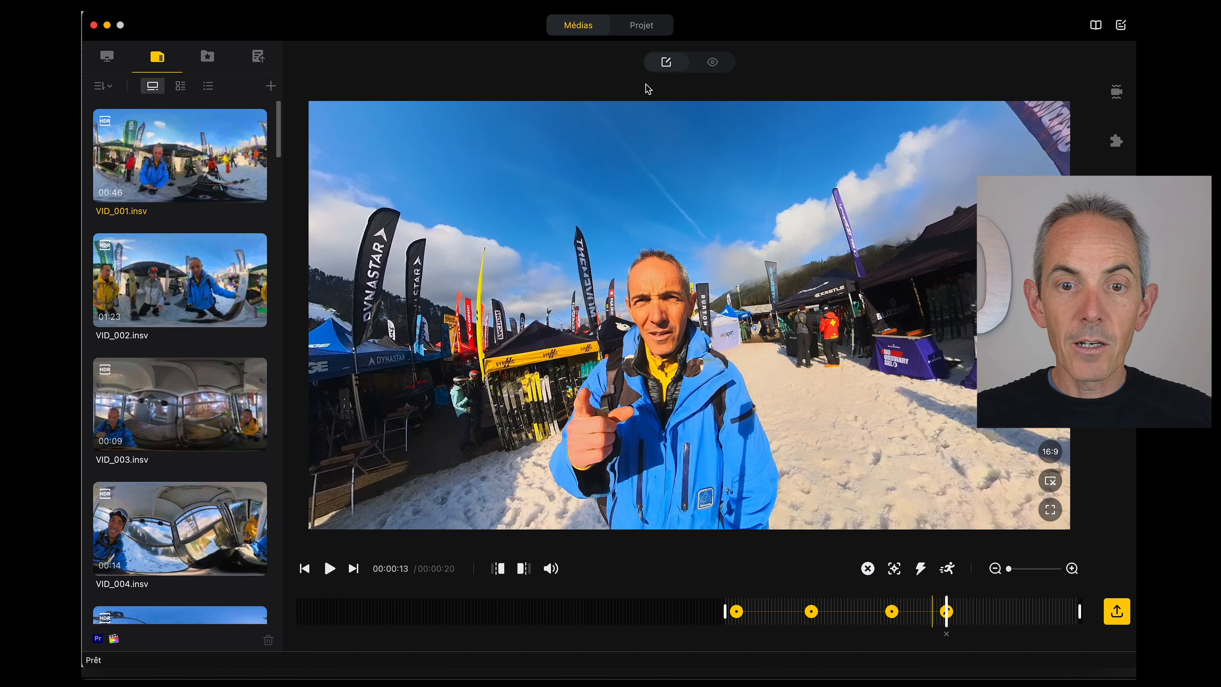
- Create a new project named Ekosport in the project editor
{"action": "left_click", "coordinate": [643, 28]}
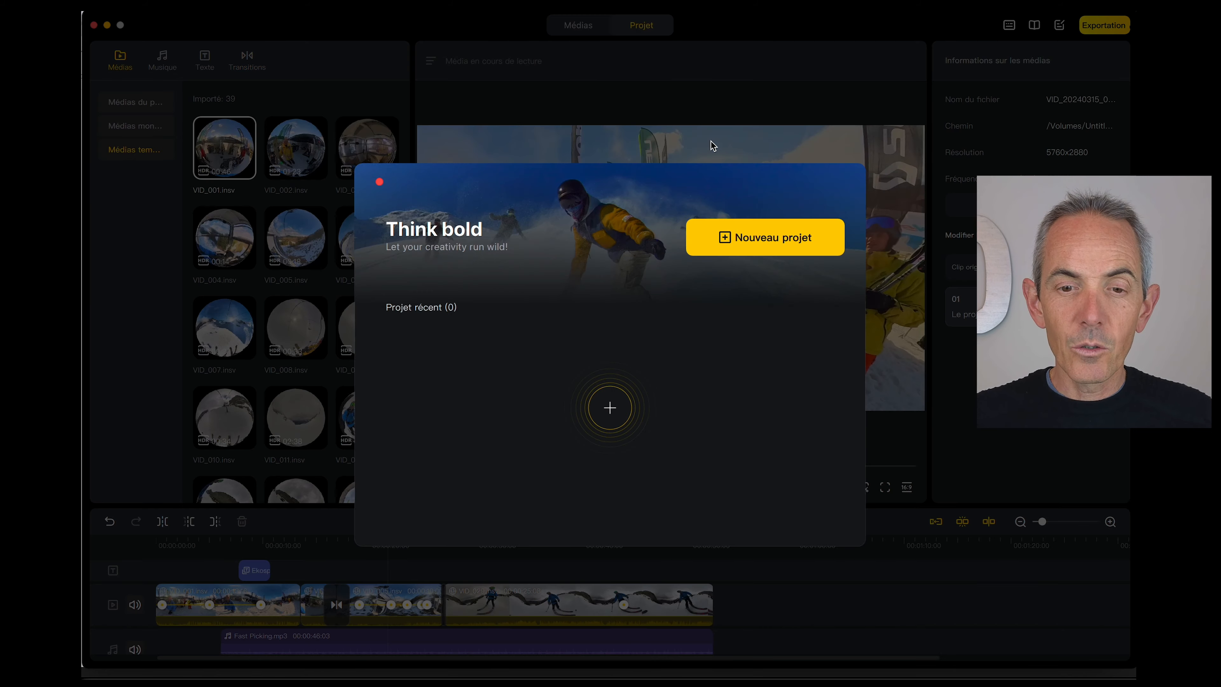
{"action": "left_click", "coordinate": [753, 248]}
{"action": "left_click_drag", "start_coordinate": [581, 276], "coordinate": [521, 280]}
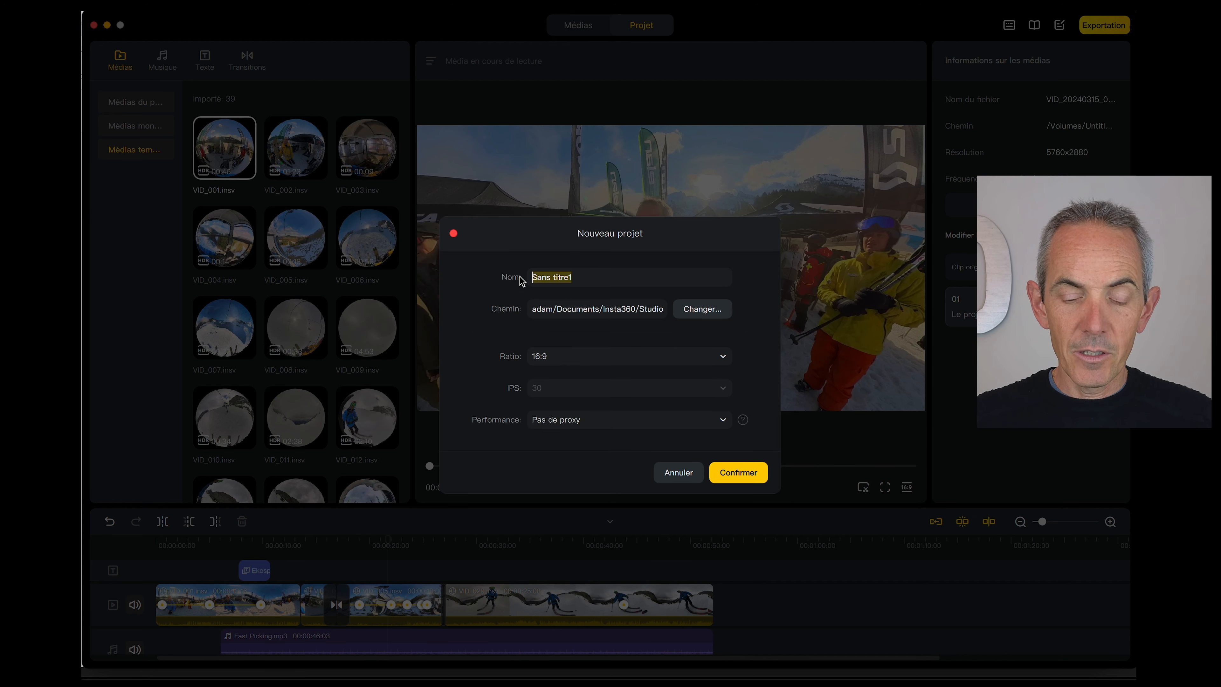
{"action": "type", "text": "Ekosport"}
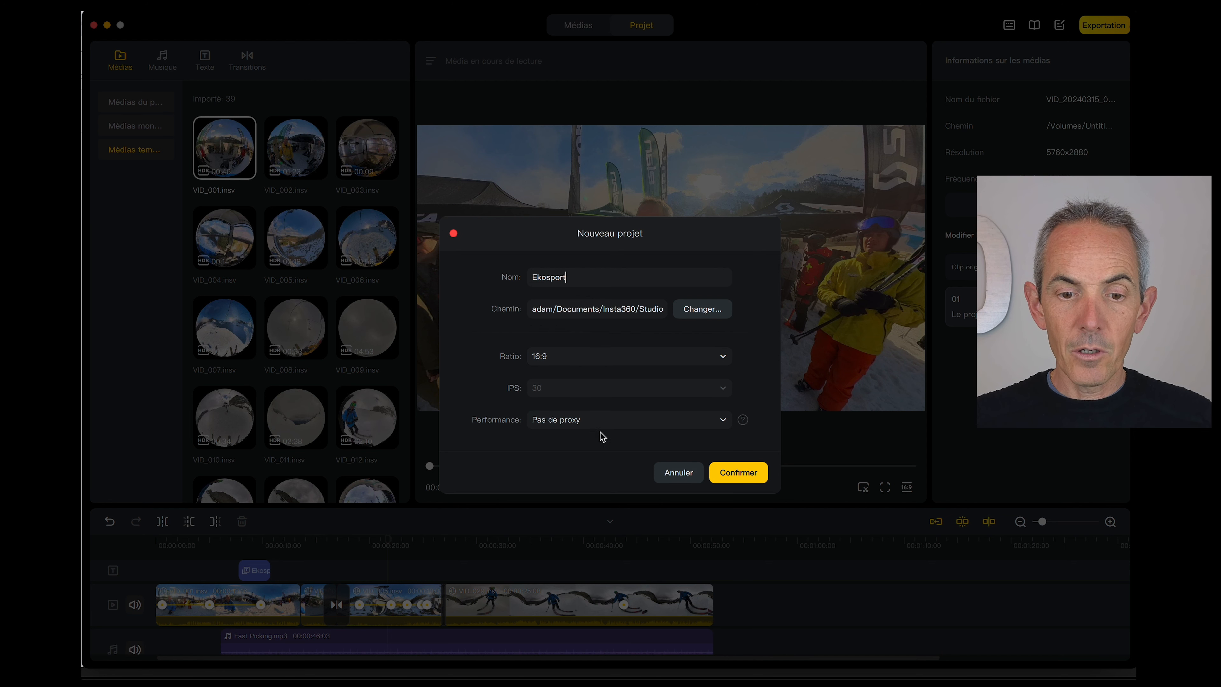
{"action": "left_click", "coordinate": [741, 474]}
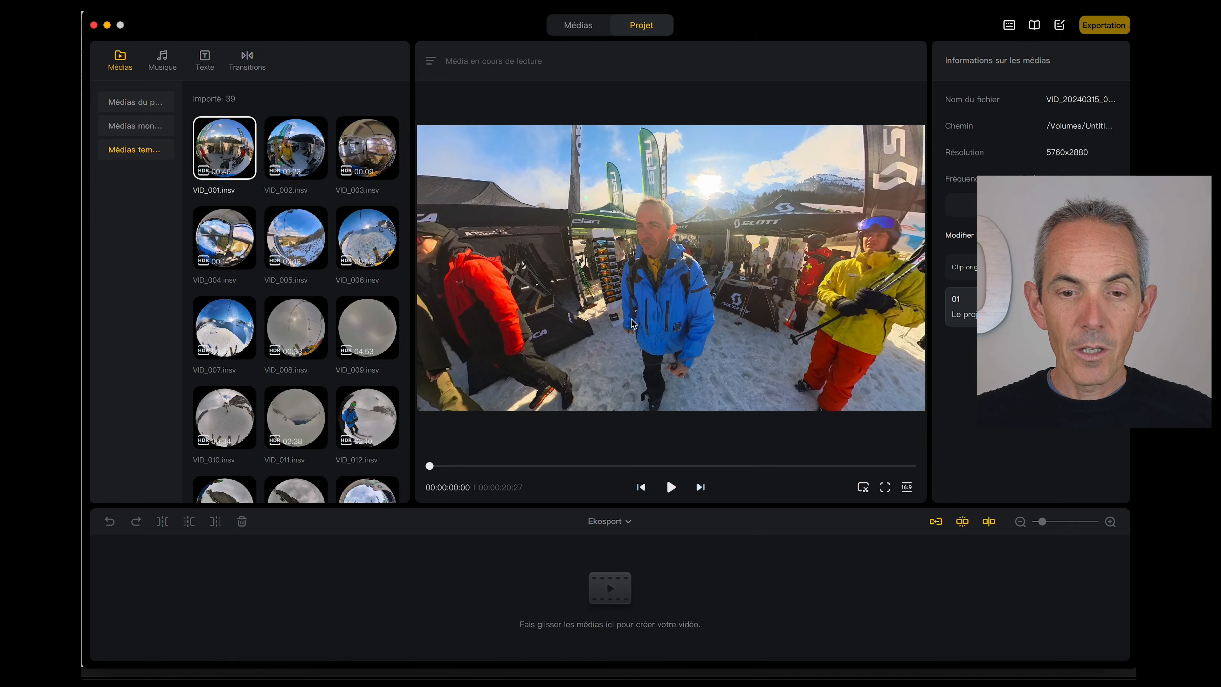
- Place VID_001.insv at the start of the timeline and VID_005.insv directly after it, previewing each clip
{"action": "left_click_drag", "start_coordinate": [631, 319], "coordinate": [791, 330]}
{"action": "left_click_drag", "start_coordinate": [224, 158], "coordinate": [253, 580]}
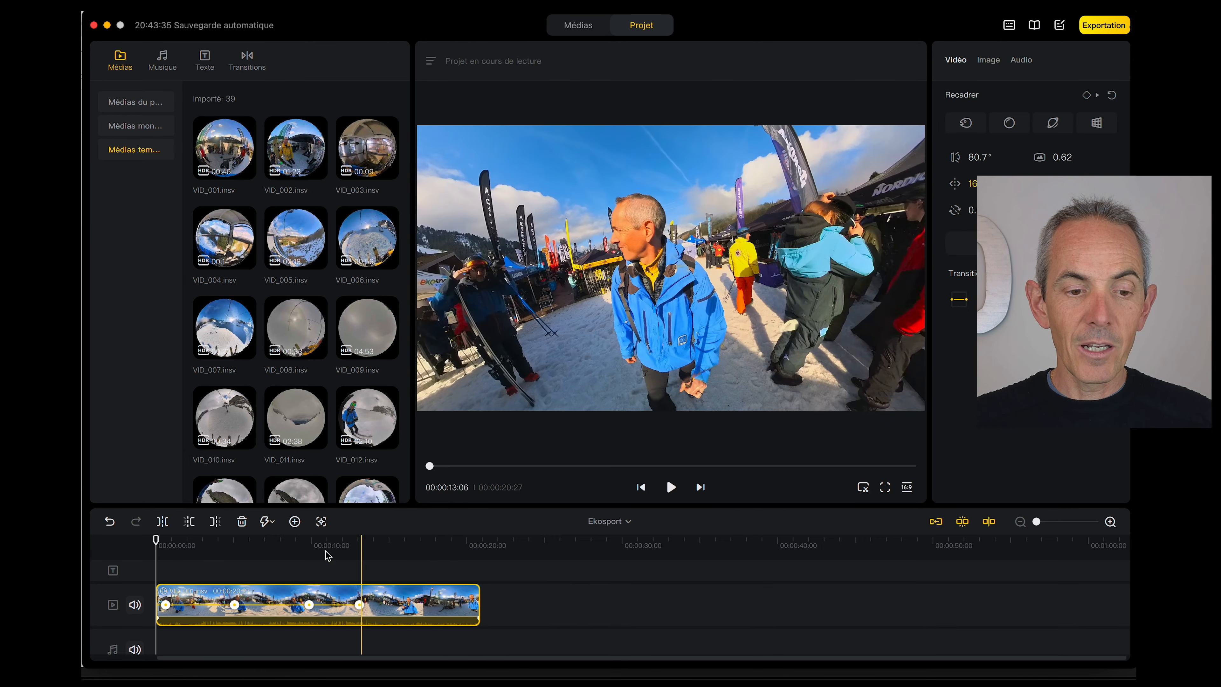
{"action": "left_click_drag", "start_coordinate": [157, 540], "coordinate": [194, 542]}
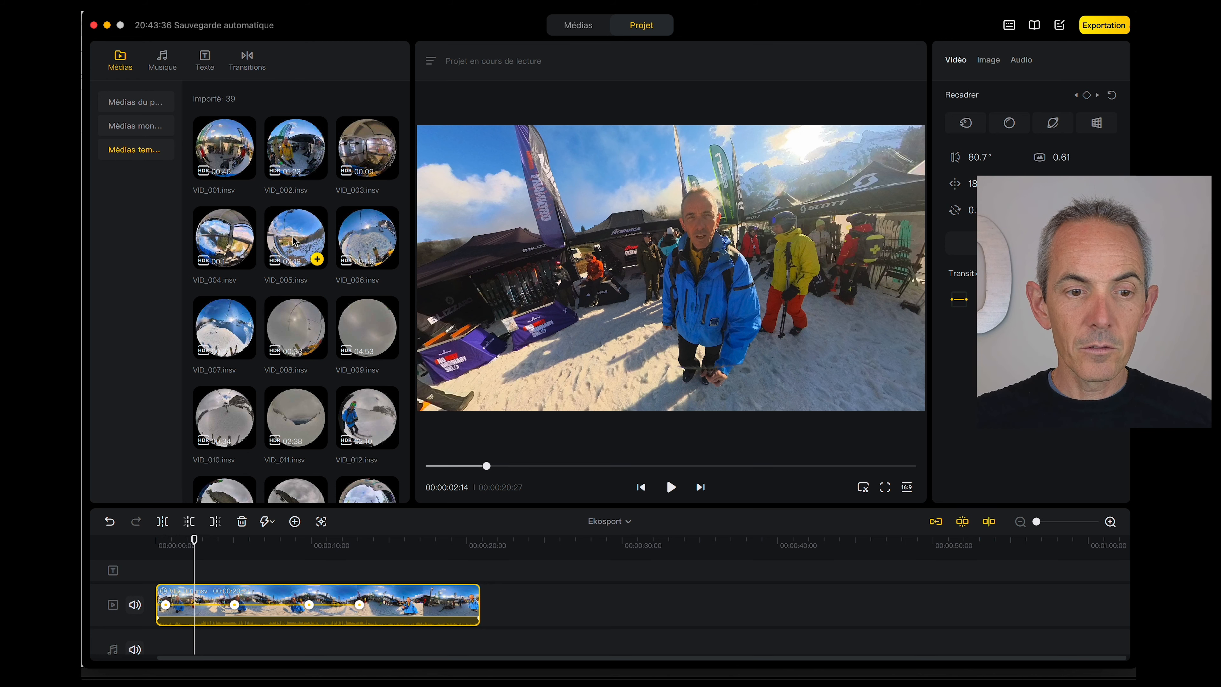
{"action": "left_click_drag", "start_coordinate": [294, 240], "coordinate": [498, 605]}
{"action": "left_click", "coordinate": [526, 542]}
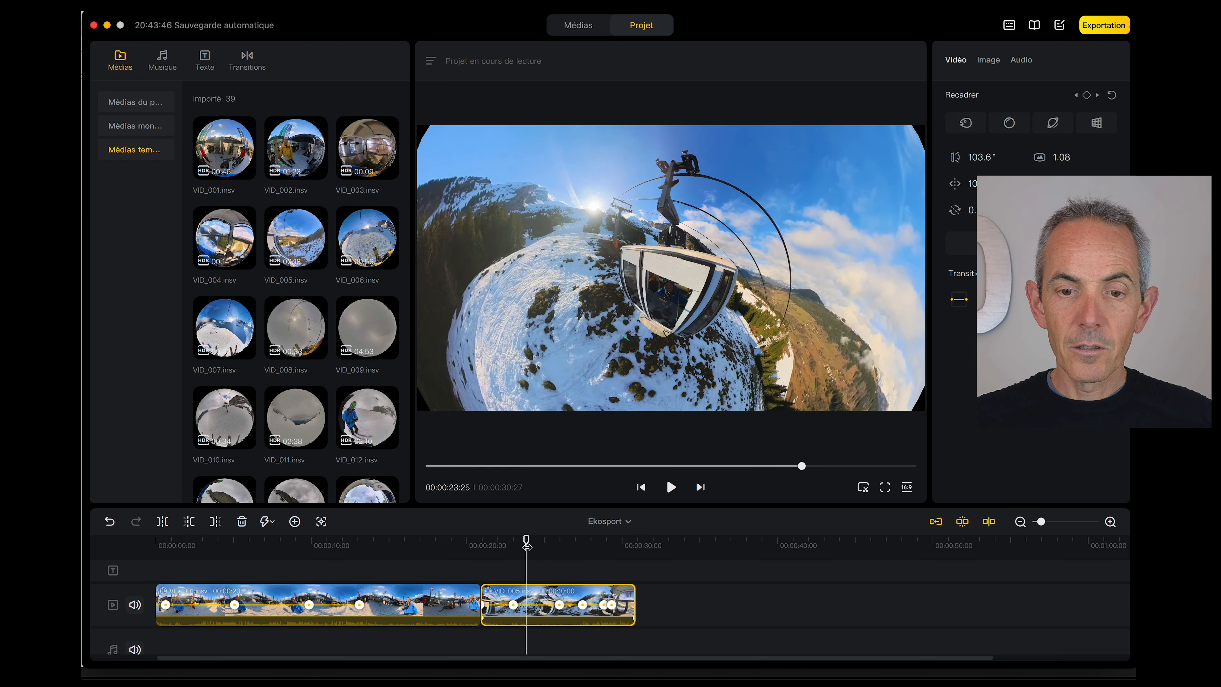
{"action": "left_click_drag", "start_coordinate": [527, 543], "coordinate": [525, 543]}
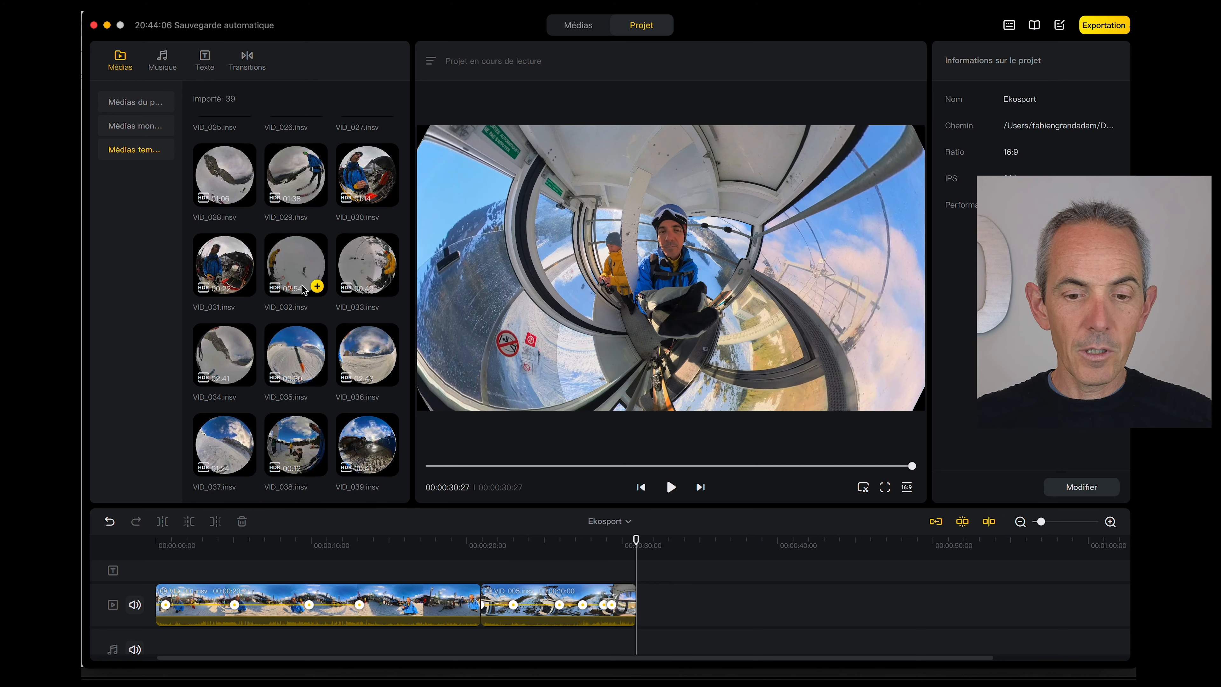
{"action": "left_click_drag", "start_coordinate": [296, 265], "coordinate": [644, 601]}
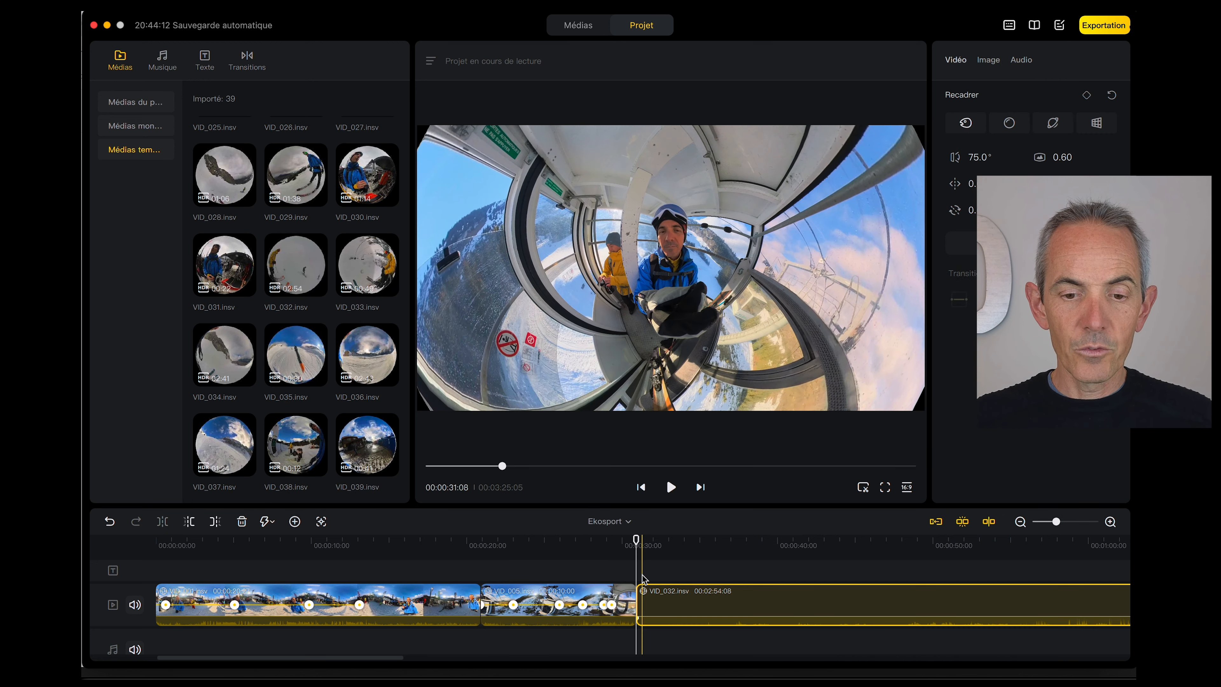
{"action": "left_click_drag", "start_coordinate": [638, 540], "coordinate": [704, 542]}
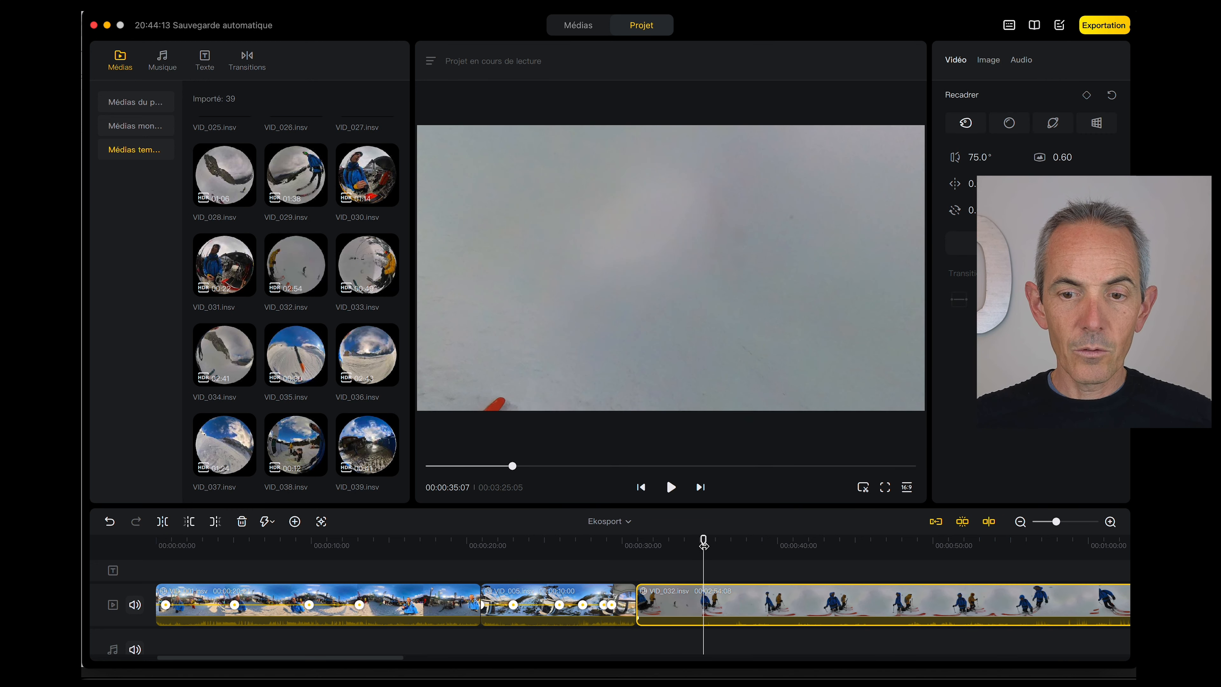
{"action": "key", "text": "Delete"}
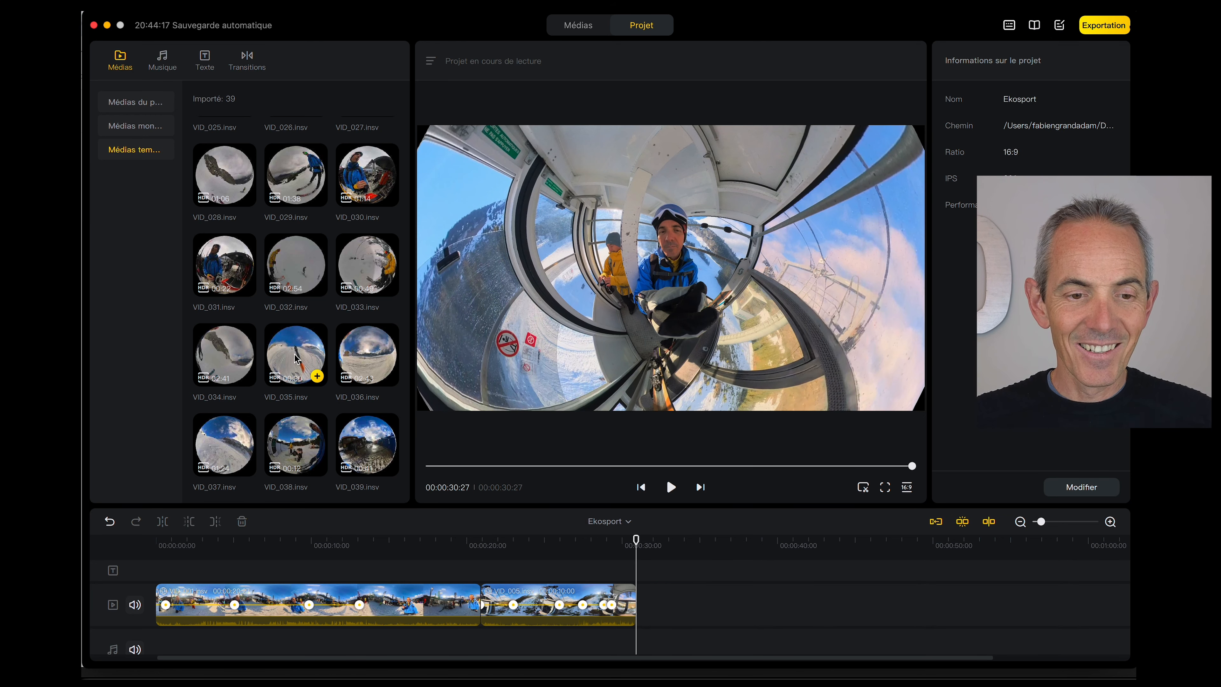
- Append VID_034.insv after VID_005.insv and reframe it on the skier in blue at 00:00:44:26, setting a keyframe
{"action": "left_click_drag", "start_coordinate": [233, 361], "coordinate": [637, 608]}
{"action": "left_click_drag", "start_coordinate": [612, 397], "coordinate": [795, 329]}
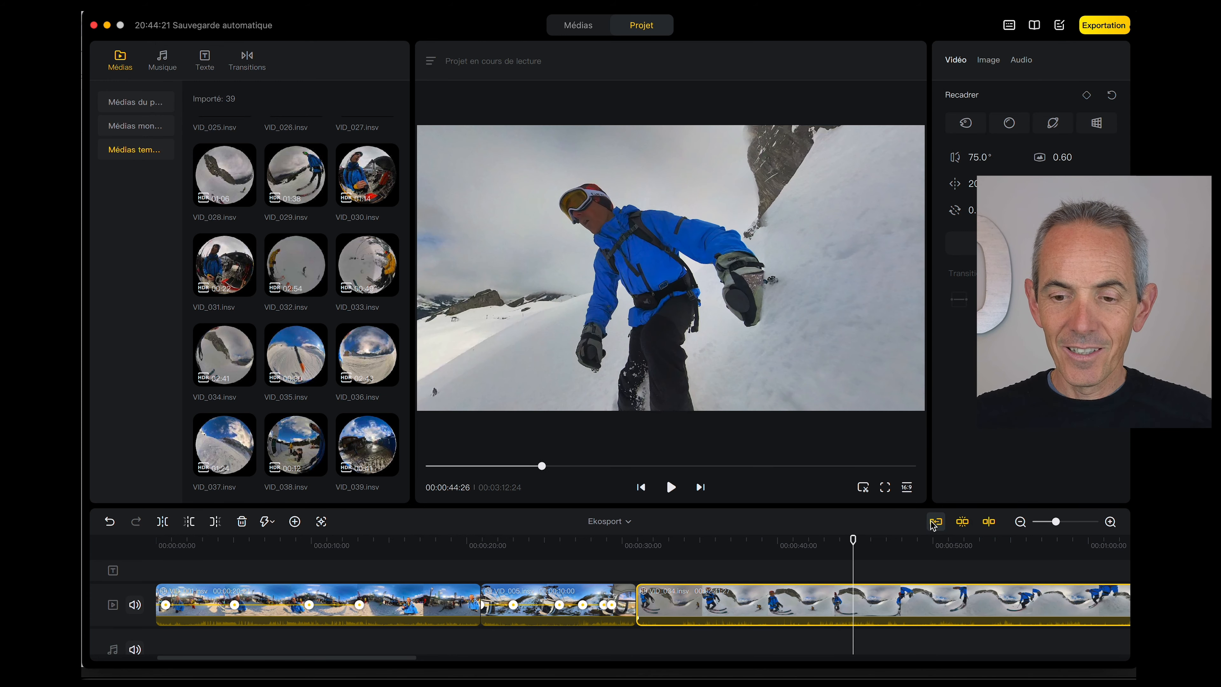
{"action": "left_click_drag", "start_coordinate": [655, 302], "coordinate": [695, 302]}
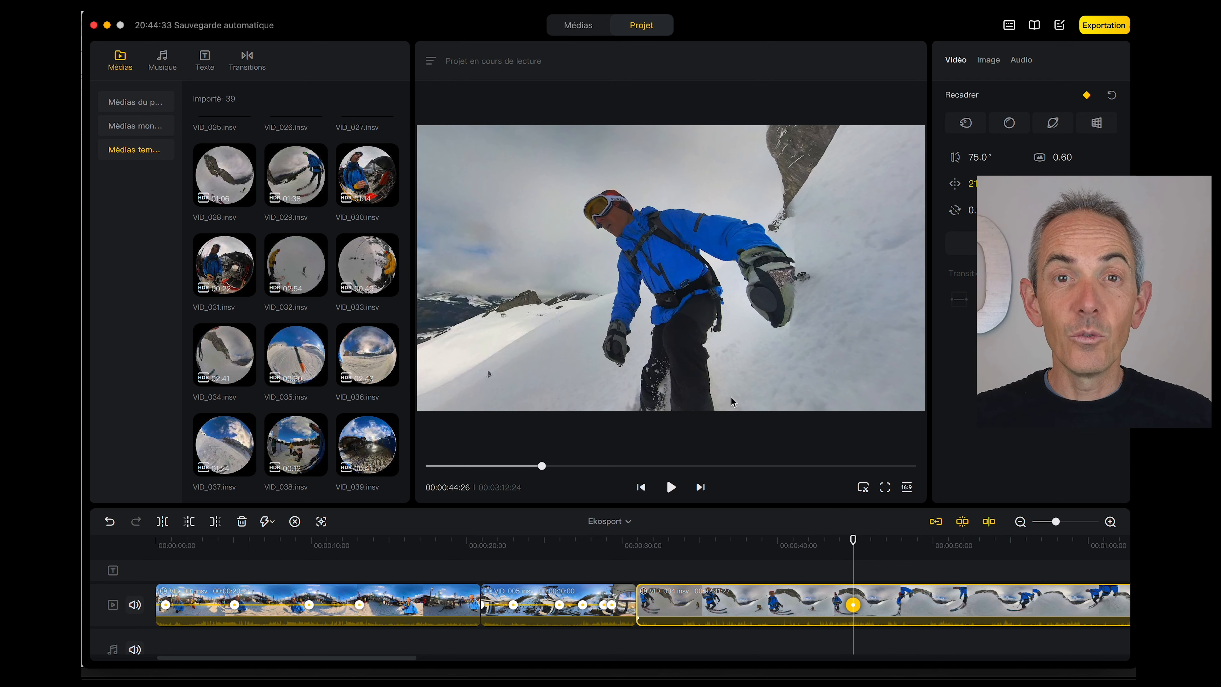
- Trim the end of VID_034.insv on the timeline to a clip length of about 35 seconds
{"action": "left_click", "coordinate": [870, 546]}
{"action": "left_click_drag", "start_coordinate": [1056, 522], "coordinate": [1044, 527]}
{"action": "left_click_drag", "start_coordinate": [959, 602], "coordinate": [429, 601]}
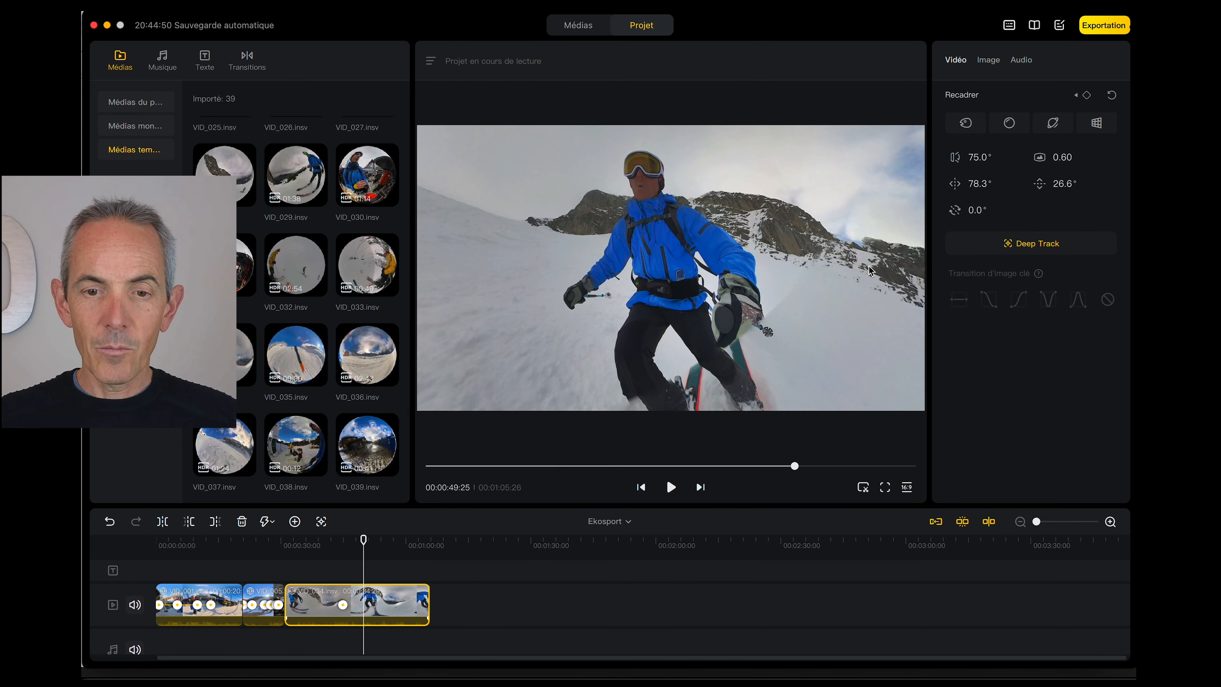
- Apply Deep Track to VID_034.insv from 00:00:49:25, selecting the skier in blue as the target
{"action": "left_click", "coordinate": [1024, 243]}
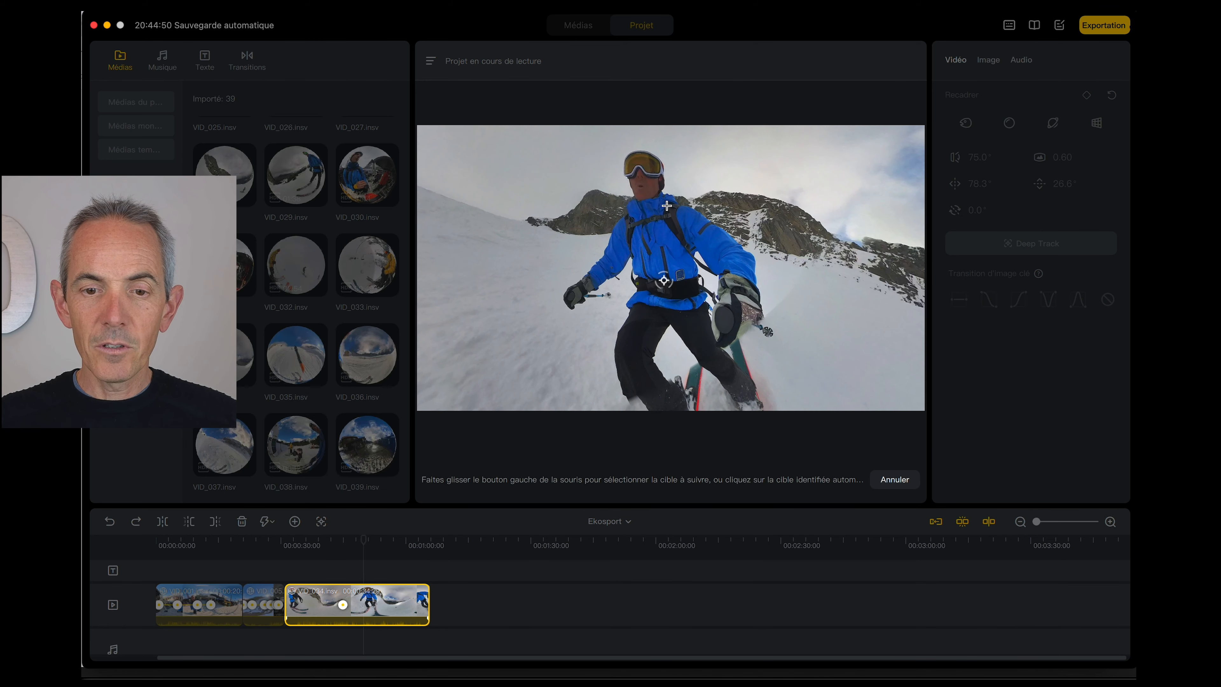
{"action": "left_click_drag", "start_coordinate": [654, 209], "coordinate": [709, 345]}
{"action": "left_click", "coordinate": [722, 482]}
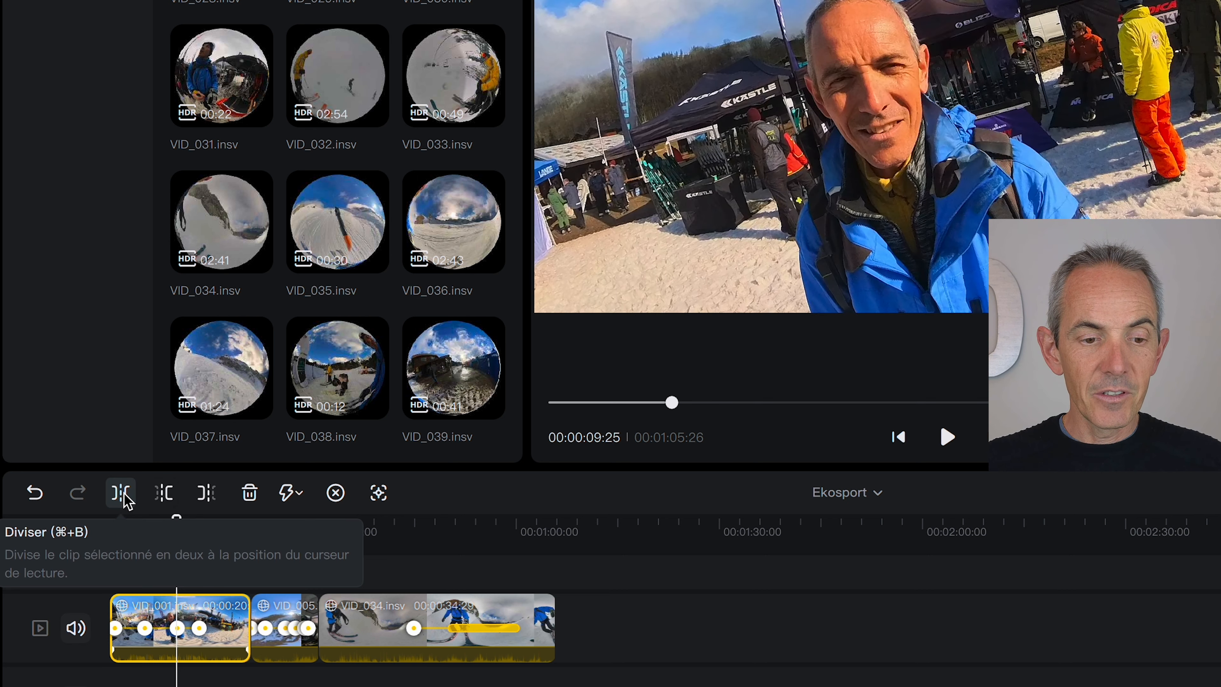
- Split VID_001.insv at 00:00:09:25 and trim the clip edge at the cut
{"action": "left_click", "coordinate": [127, 500]}
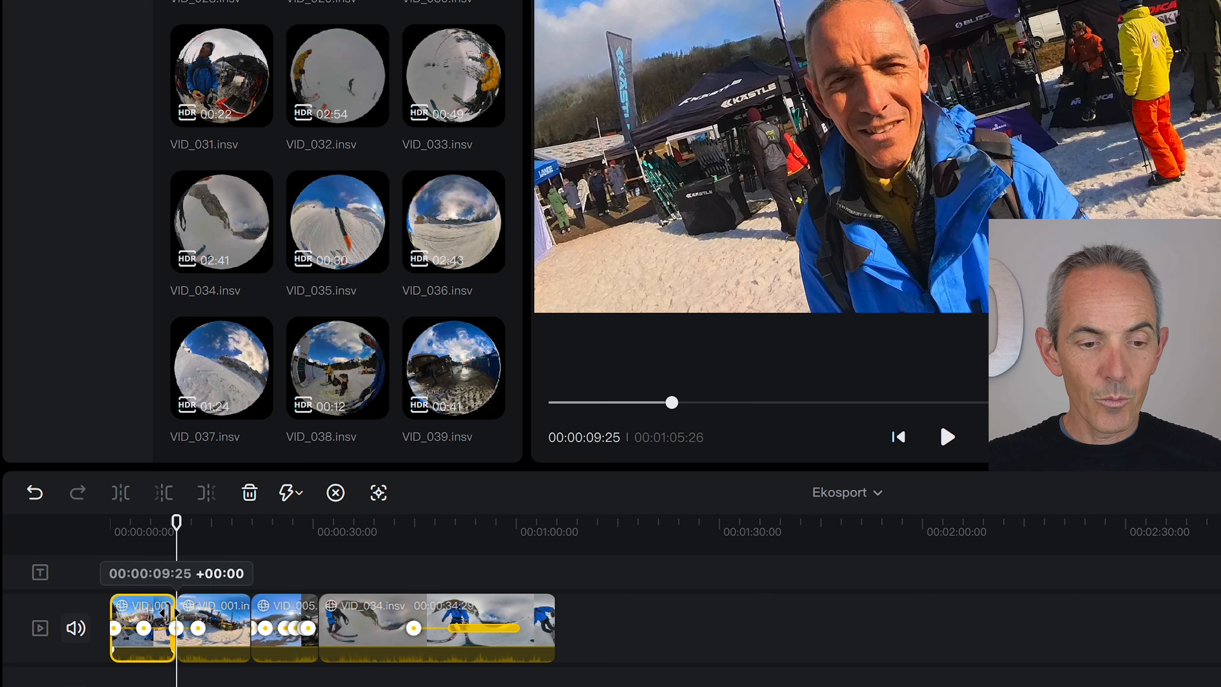
{"action": "mouse_move", "coordinate": [170, 613]}
{"action": "left_mouse_down"}
{"action": "mouse_move", "coordinate": [158, 613]}
{"action": "mouse_move", "coordinate": [179, 609]}
{"action": "left_mouse_up"}
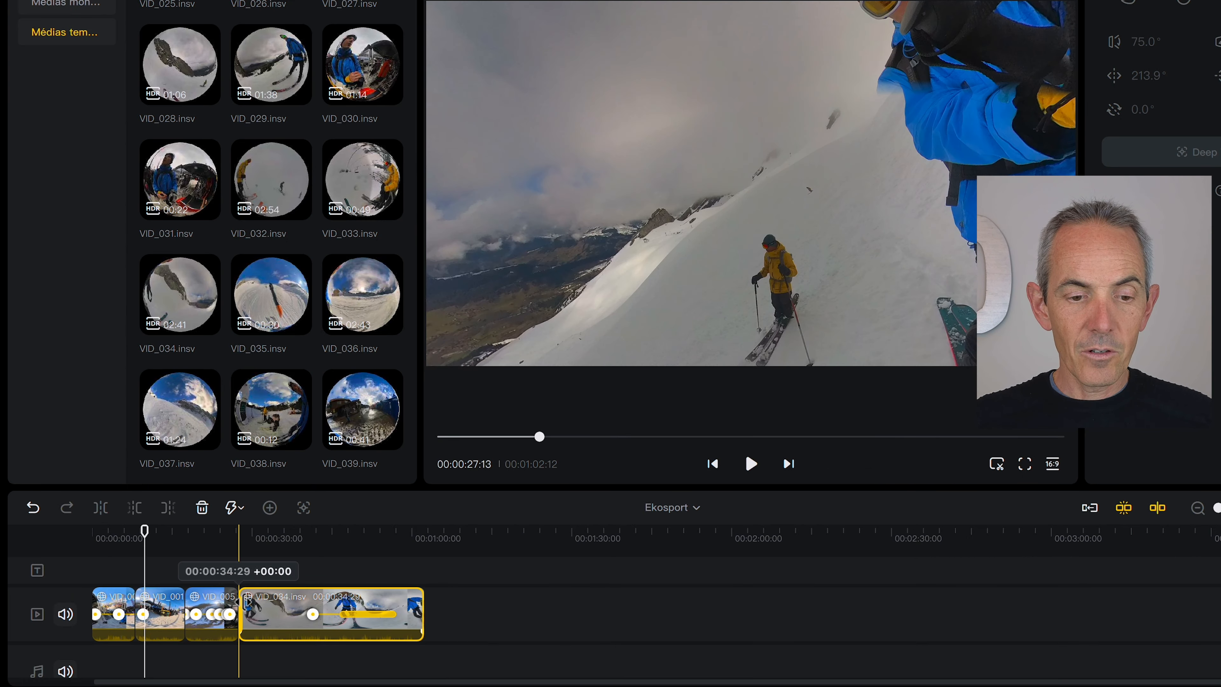
- Trim about 11 seconds off the start of VID_034.insv and enable automatic gap closing so it follows VID_005.insv directly
{"action": "left_click_drag", "start_coordinate": [247, 602], "coordinate": [298, 608]}
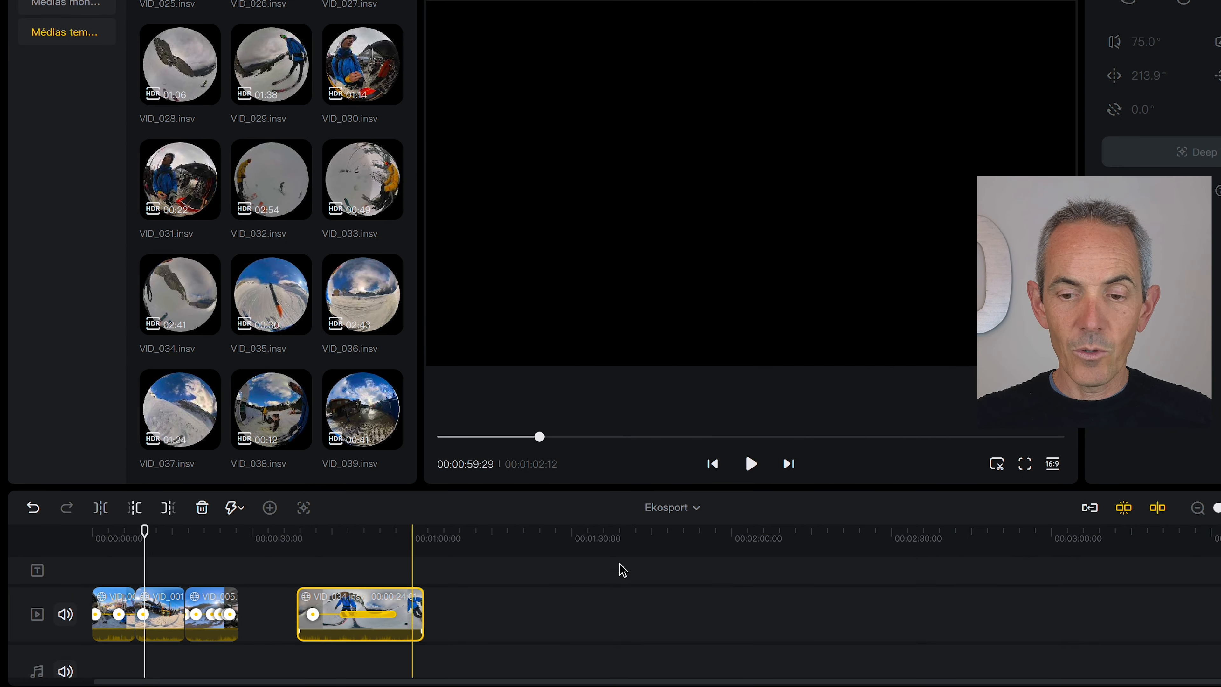
{"action": "left_click", "coordinate": [1094, 512]}
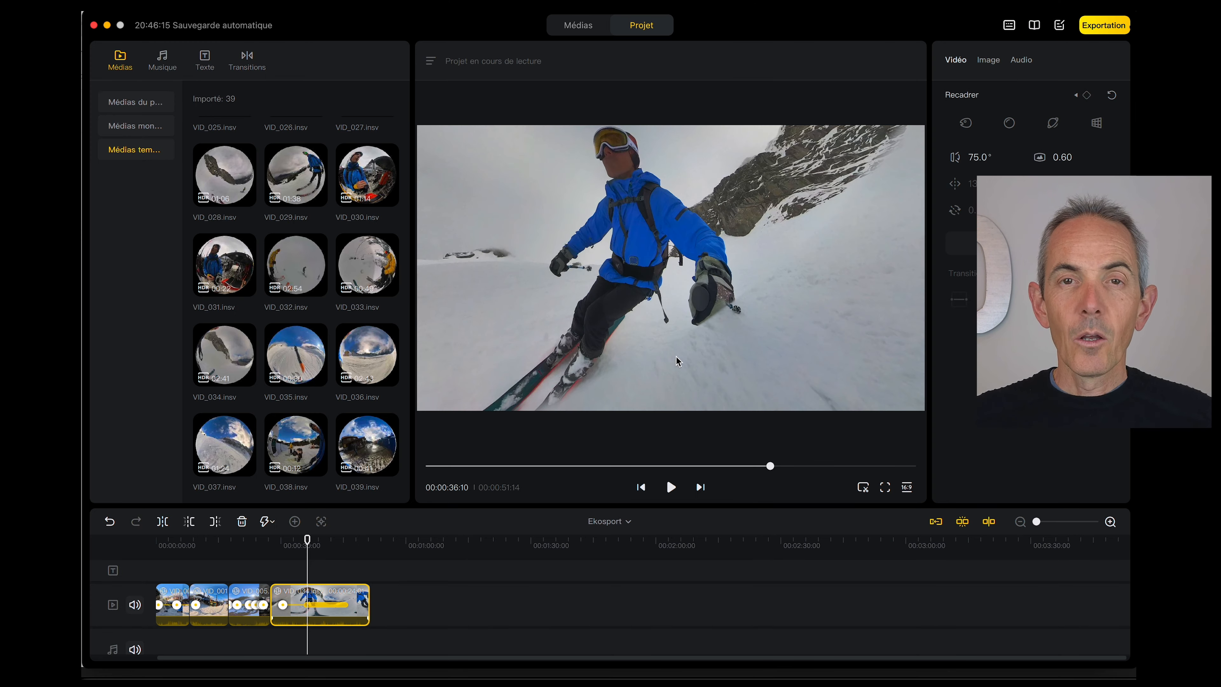
{"action": "left_click_drag", "start_coordinate": [650, 315], "coordinate": [654, 286]}
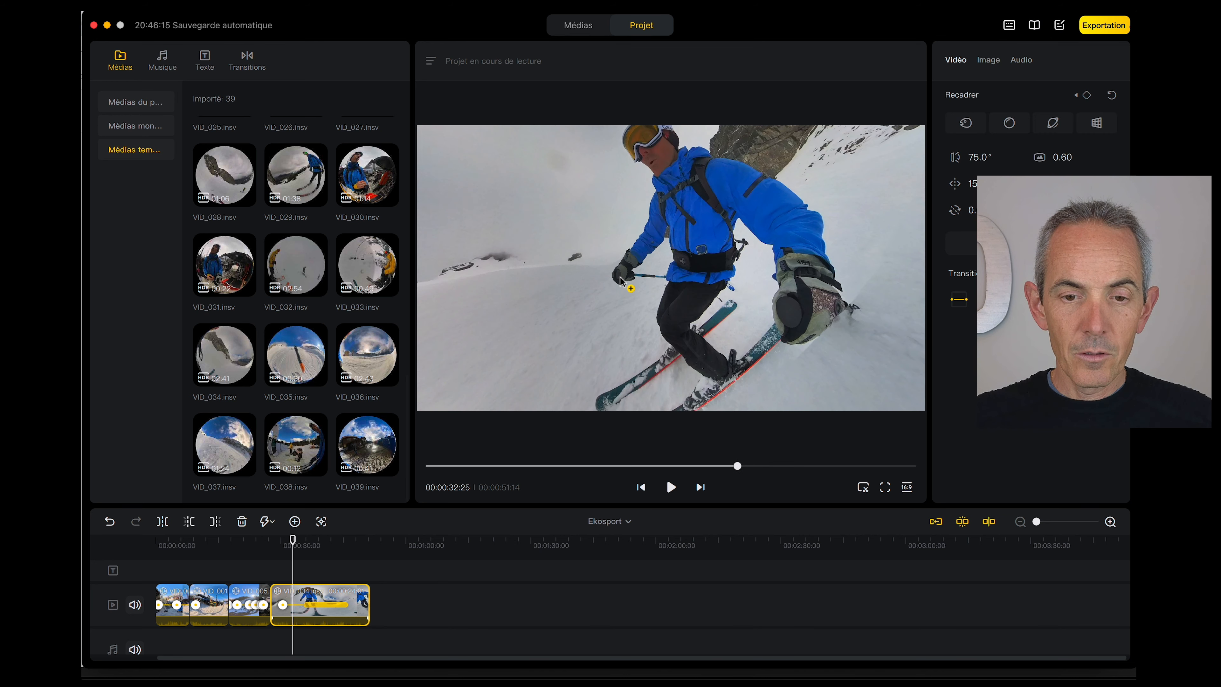
- Reframe VID_034.insv on the skier at 00:00:32:25 and, with an added keyframe, at 00:00:48:12 (pan 133.5°, tilt 26.8°), comparing both keyframes
{"action": "left_click_drag", "start_coordinate": [649, 307], "coordinate": [626, 333]}
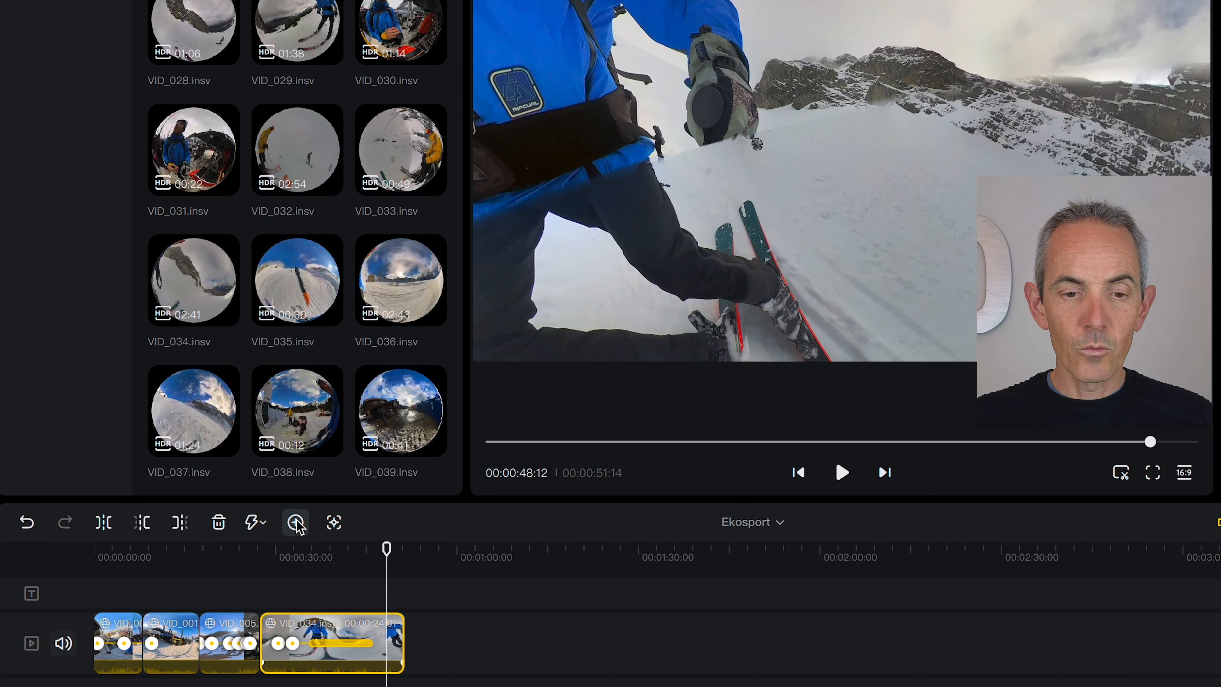
{"action": "left_click_drag", "start_coordinate": [684, 267], "coordinate": [908, 329]}
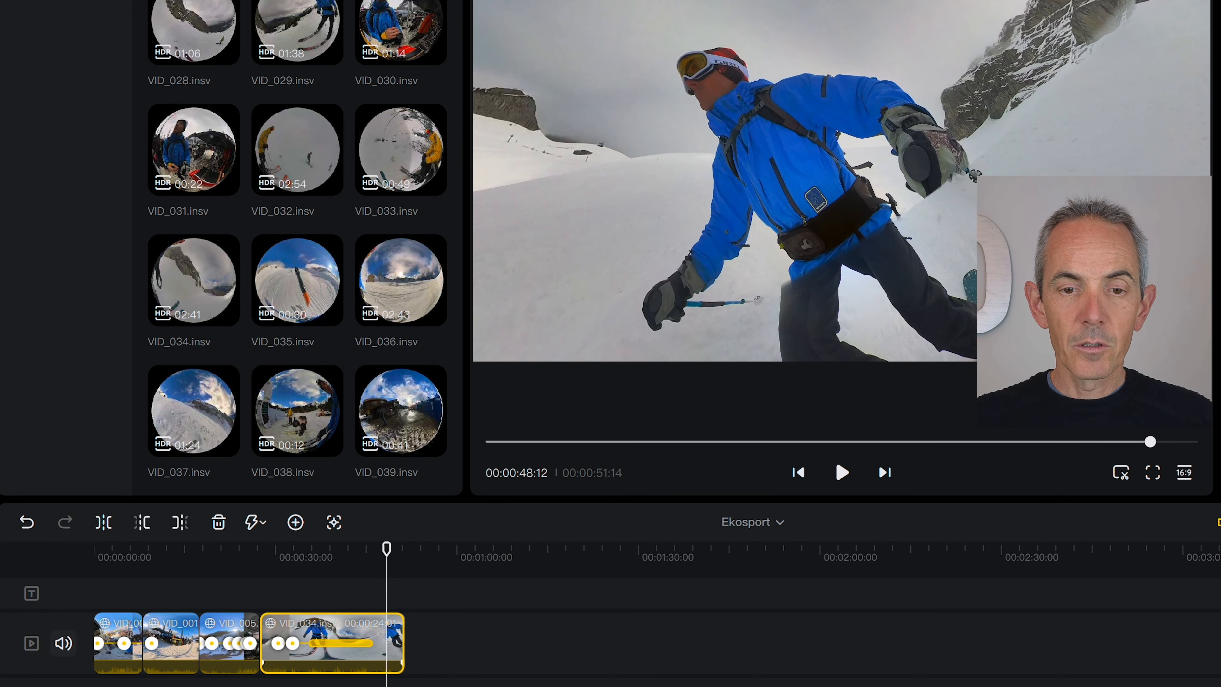
{"action": "left_click", "coordinate": [296, 523]}
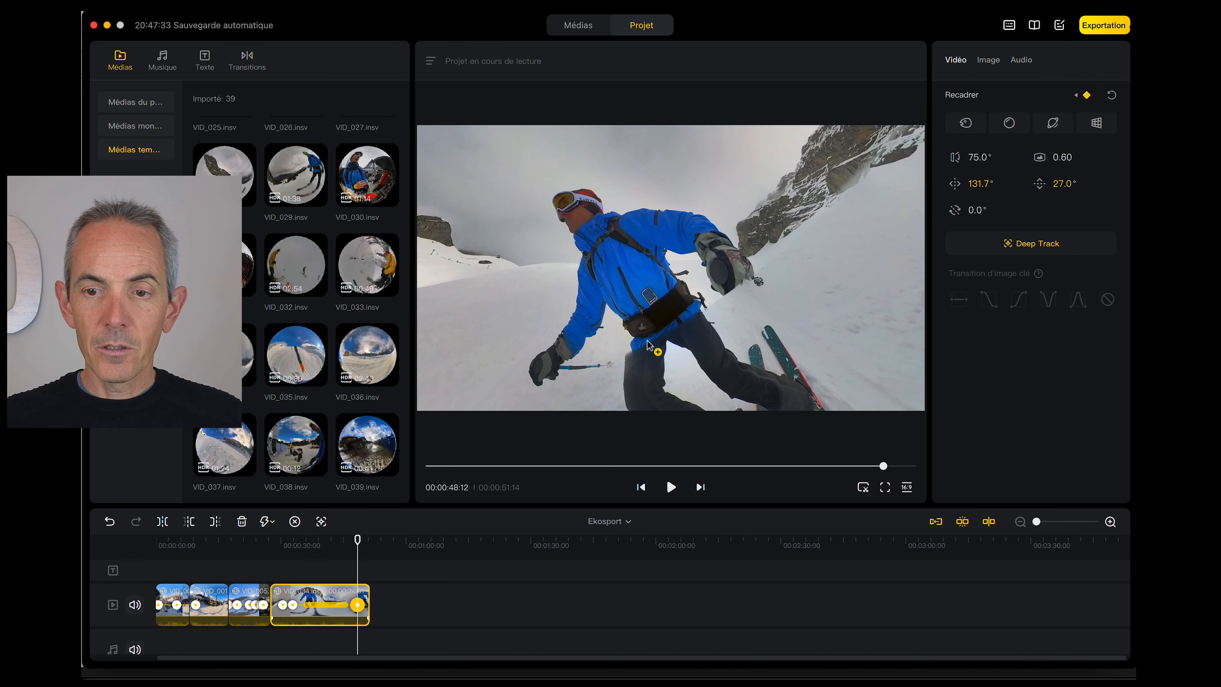
{"action": "left_click_drag", "start_coordinate": [647, 341], "coordinate": [652, 340]}
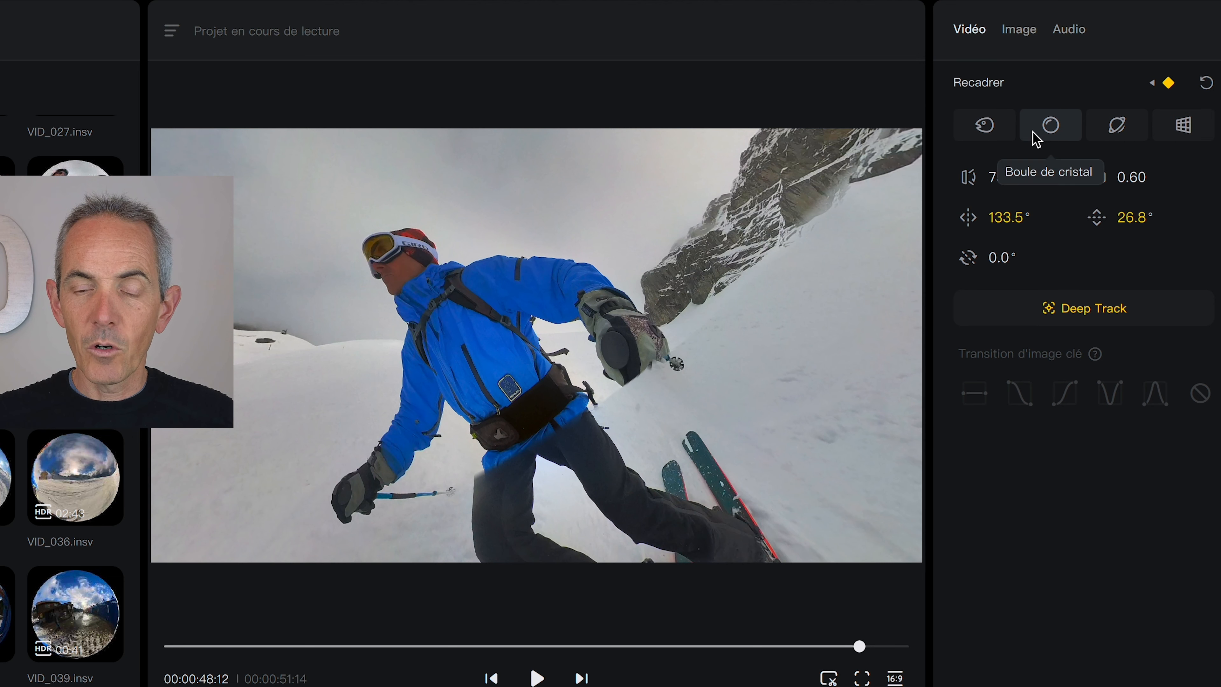
{"action": "left_click", "coordinate": [1153, 83]}
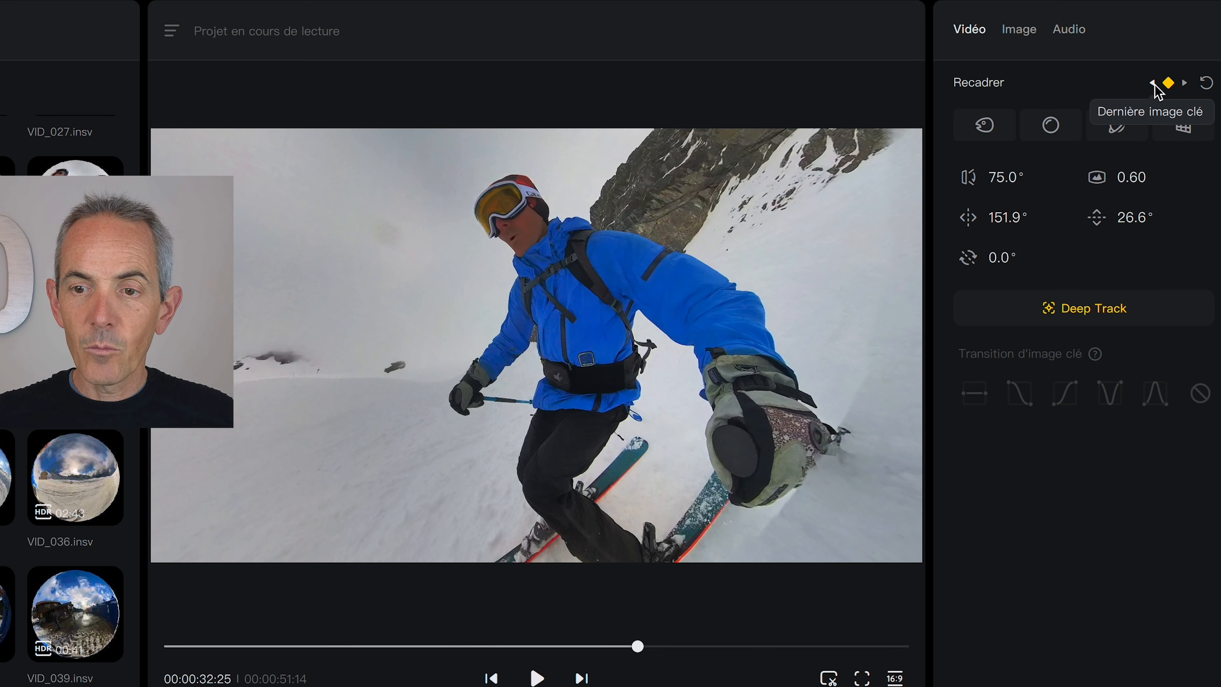
{"action": "left_click", "coordinate": [1182, 84]}
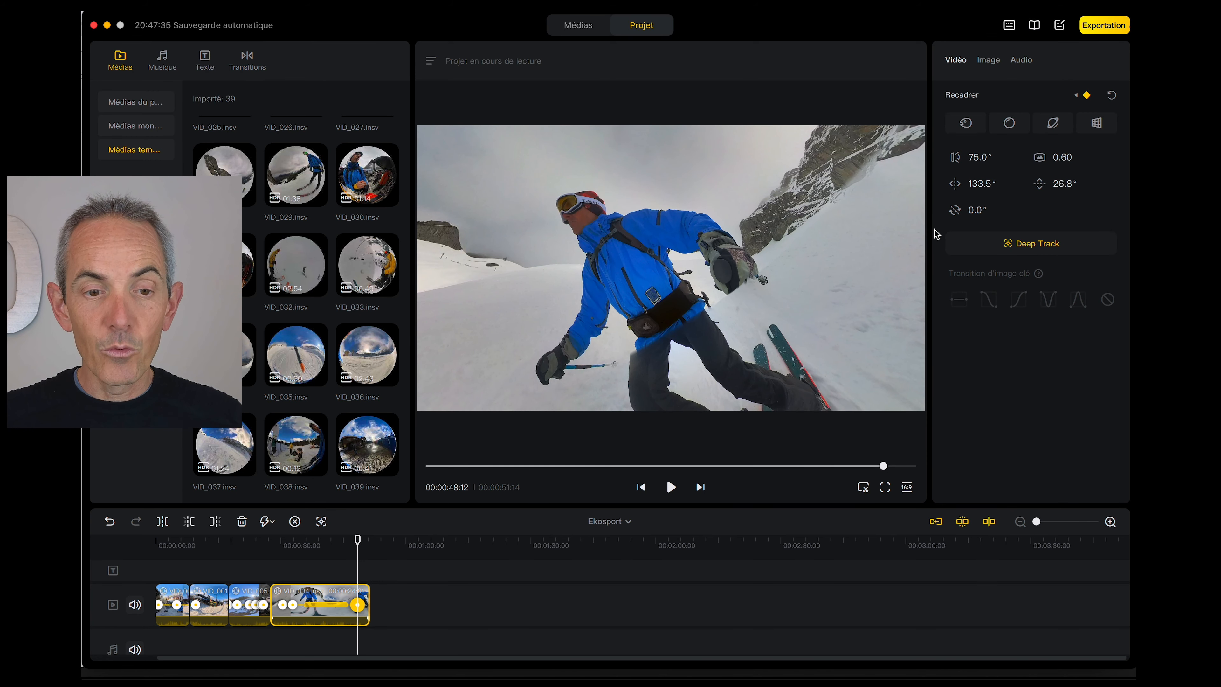
- Download the track Stay Out from the Sports music library and place it on the audio track near the timeline start
{"action": "left_click", "coordinate": [162, 60]}
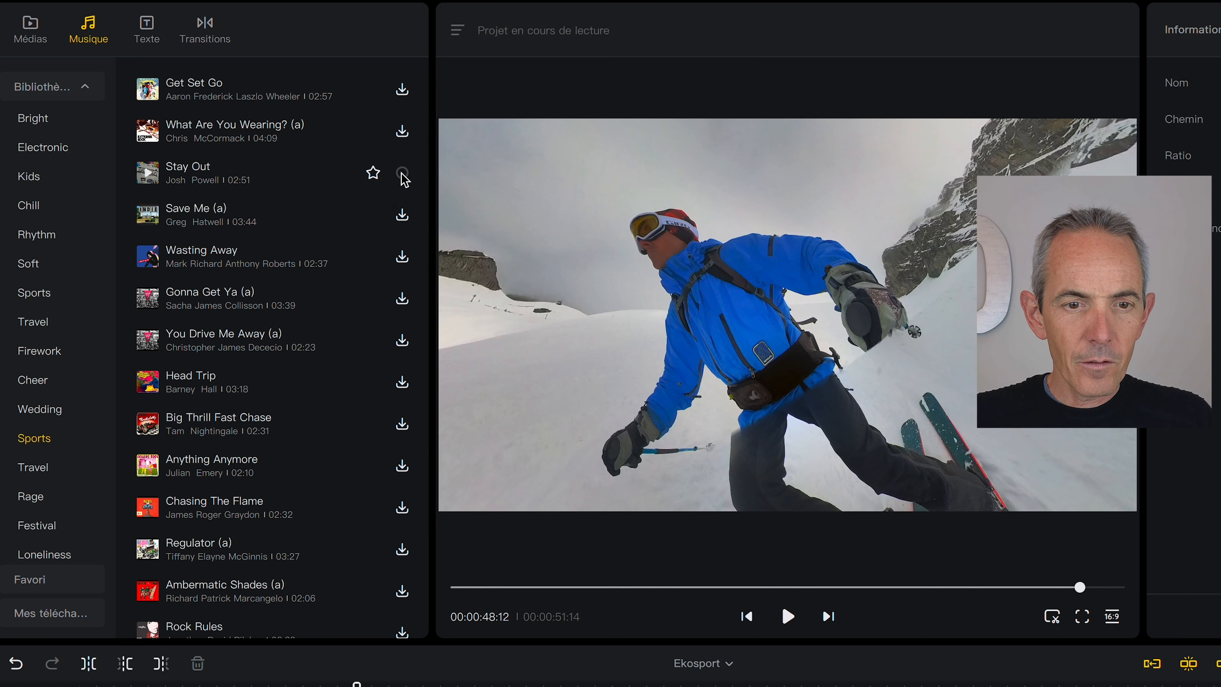
{"action": "left_click", "coordinate": [390, 163]}
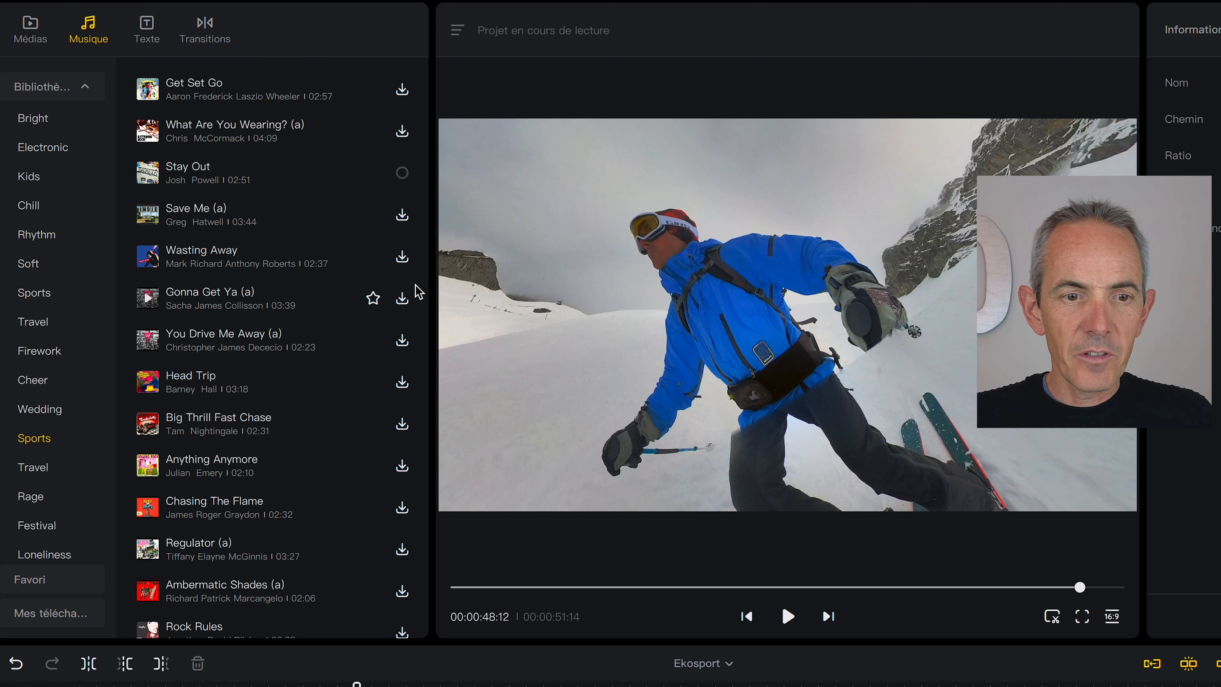
{"action": "left_click_drag", "start_coordinate": [147, 172], "coordinate": [163, 645]}
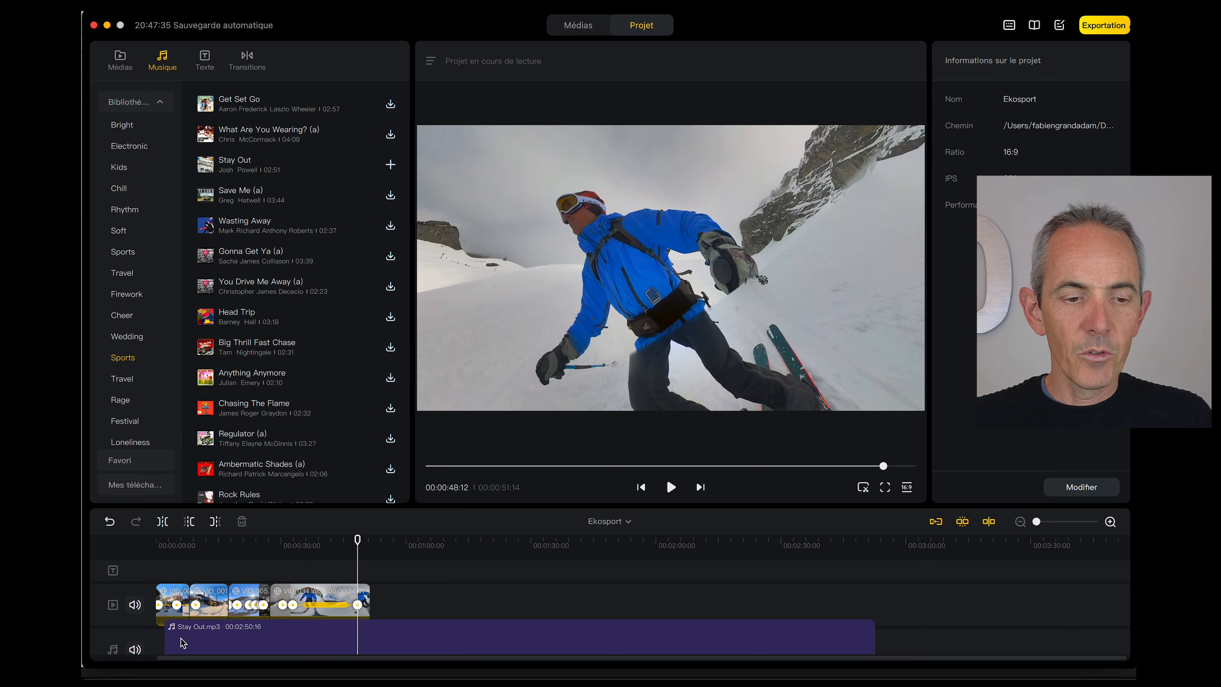
{"action": "left_click", "coordinate": [184, 644]}
- Play back the music with the clips, then split Stay Out.mp3 at 00:00:51:14 and delete the excess part
{"action": "left_click_drag", "start_coordinate": [358, 539], "coordinate": [170, 539]}
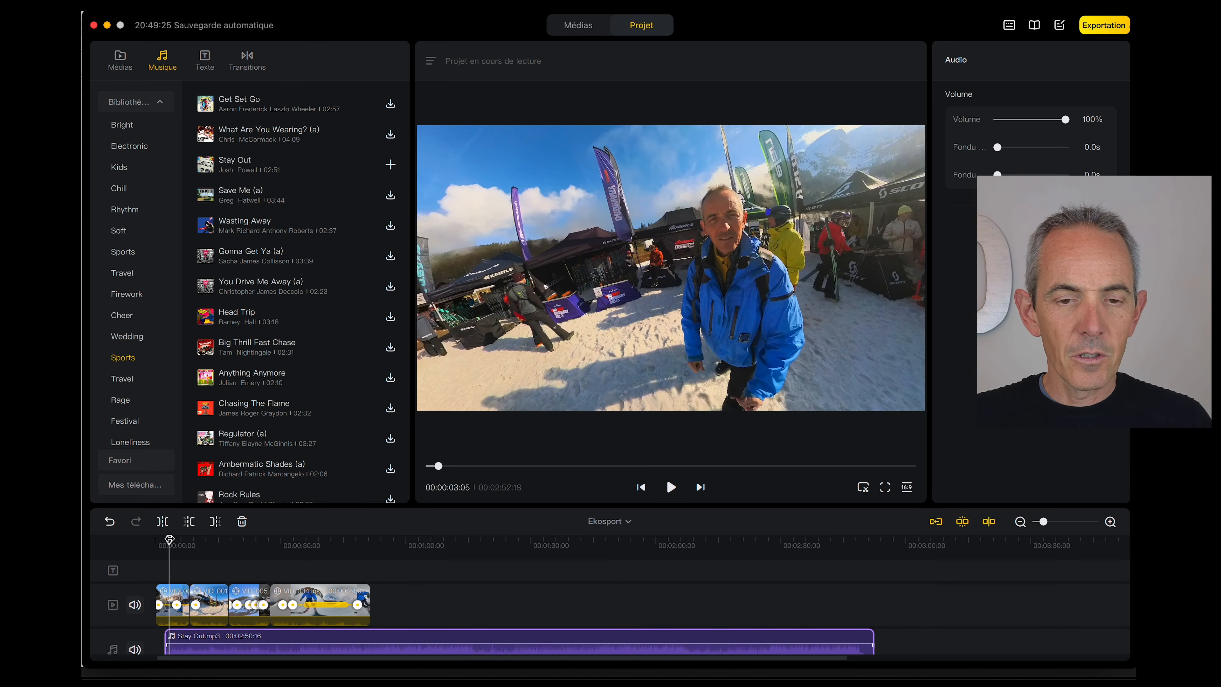
{"action": "key", "text": "space"}
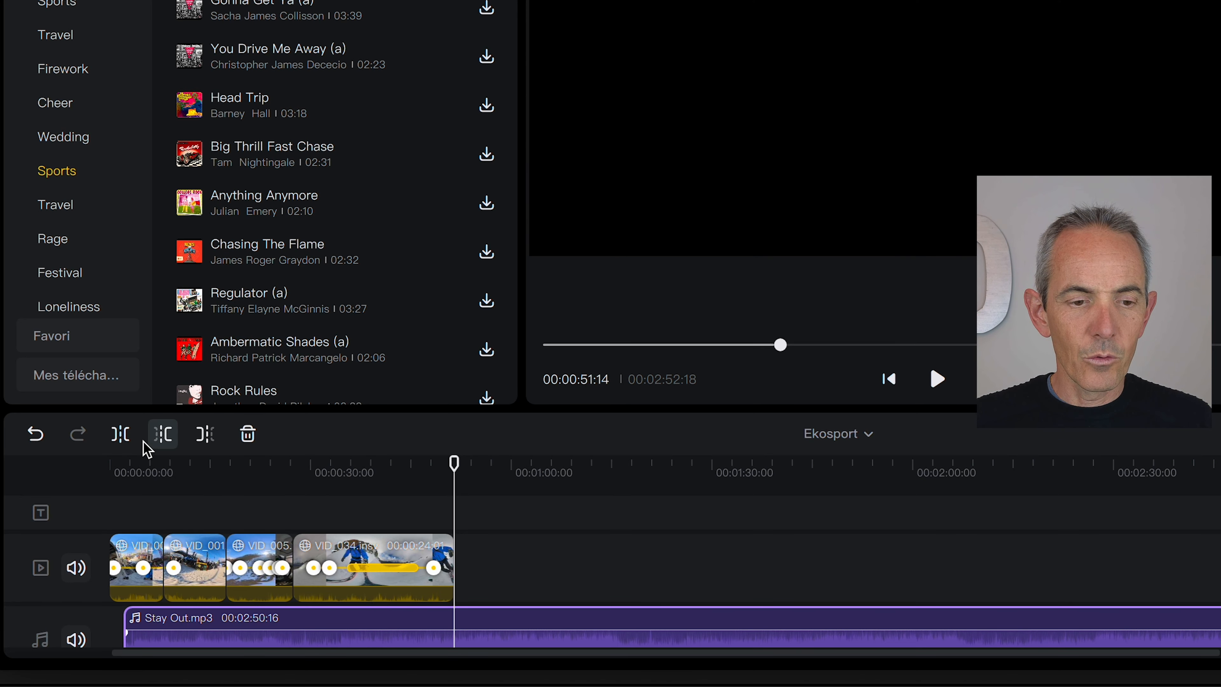
{"action": "left_click", "coordinate": [121, 434]}
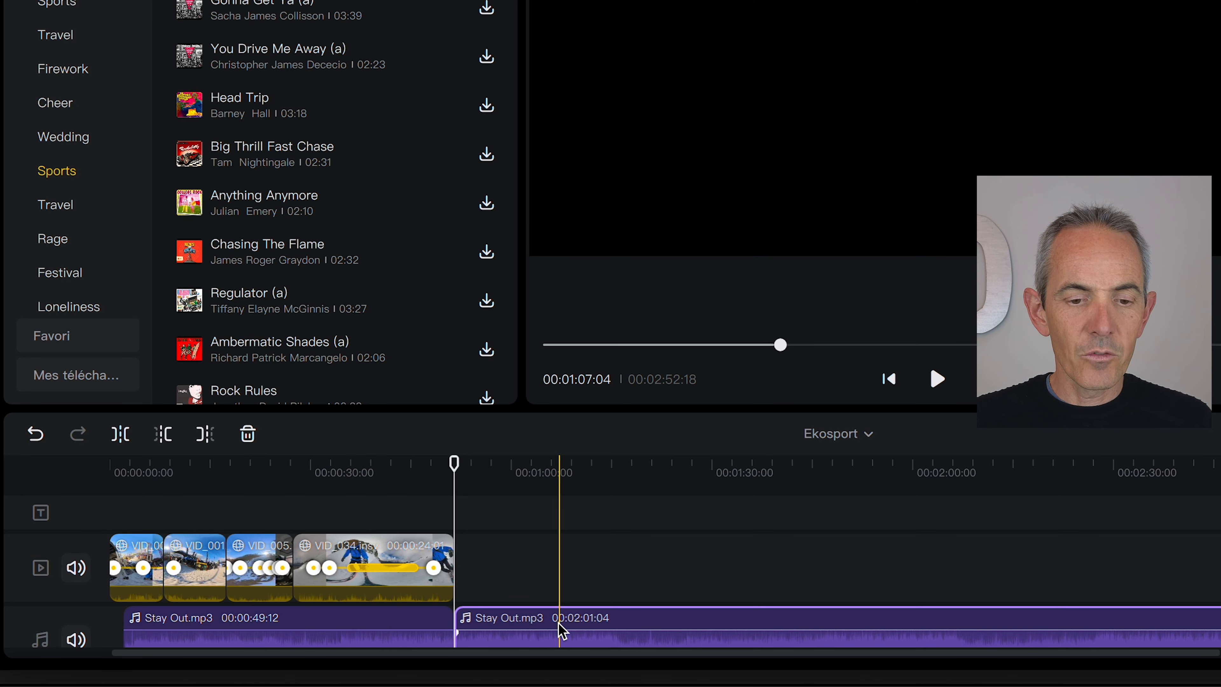
{"action": "key", "text": "Delete"}
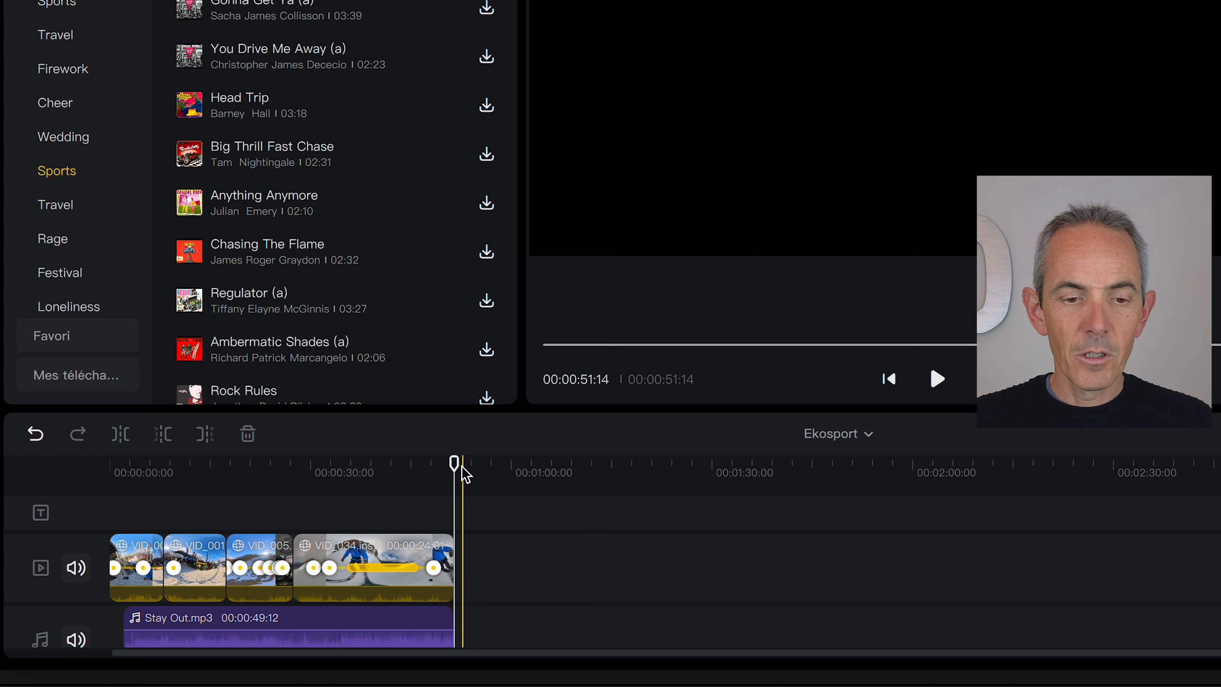
- Lower the volume of Stay Out.mp3 to 19% and play back the result
{"action": "left_click_drag", "start_coordinate": [454, 463], "coordinate": [351, 463]}
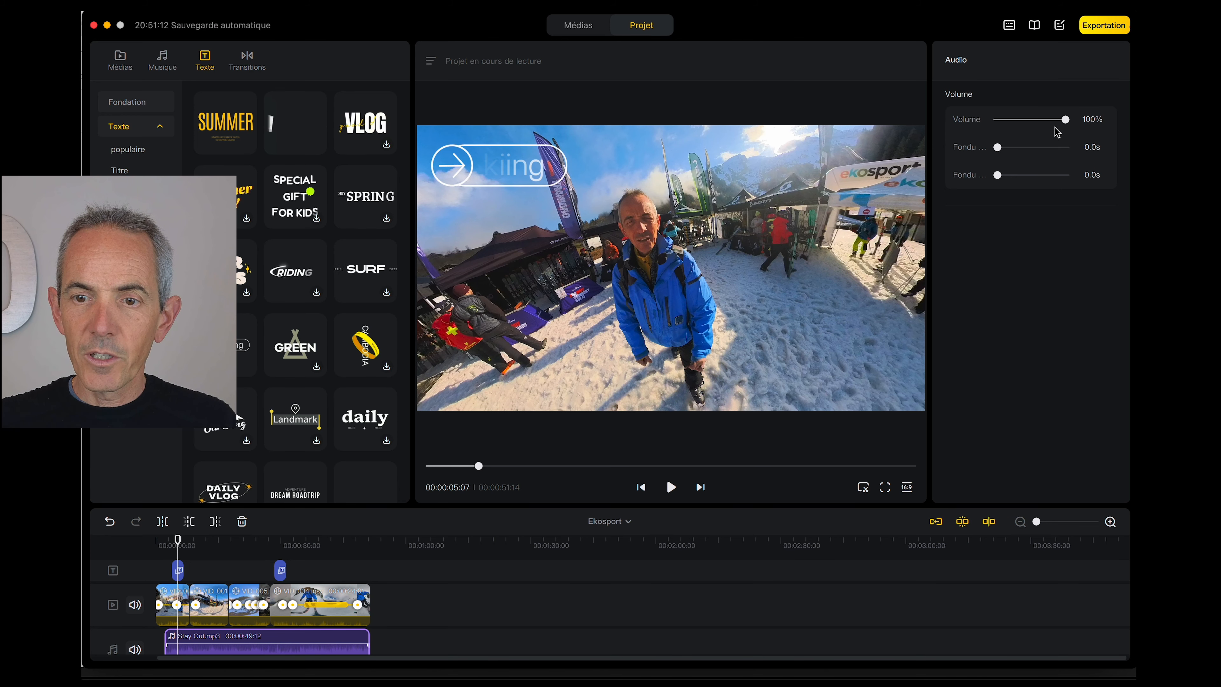
{"action": "left_click_drag", "start_coordinate": [1065, 126], "coordinate": [1021, 125]}
{"action": "key", "text": "space"}
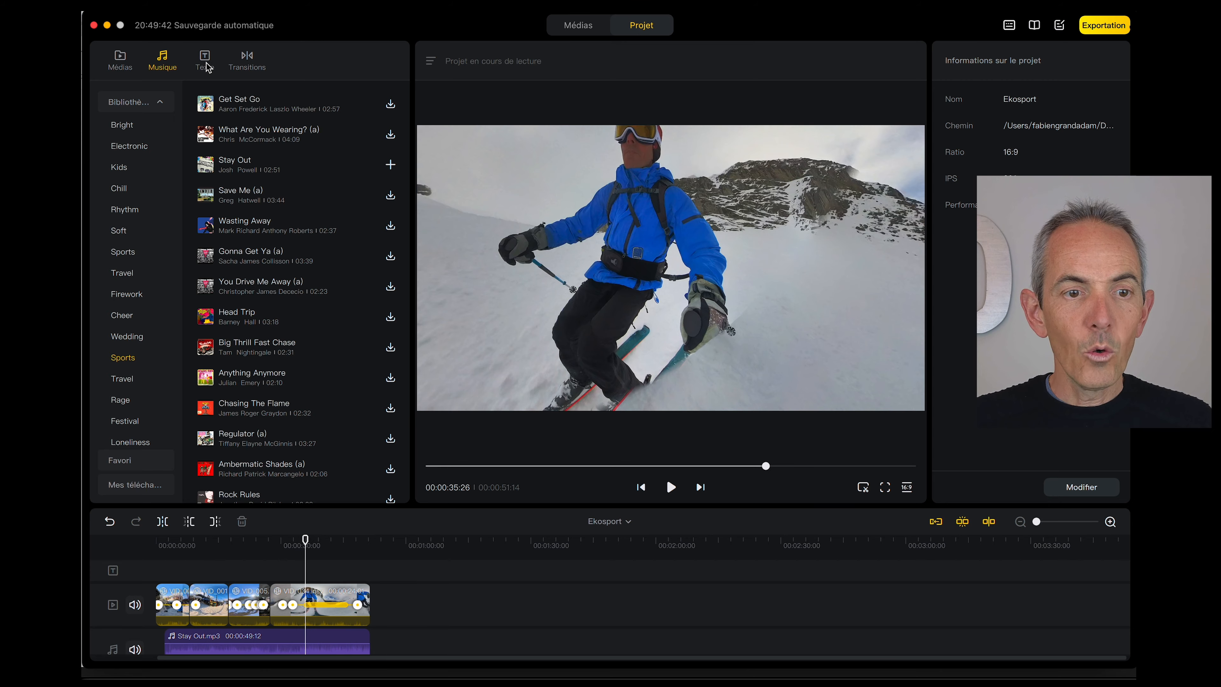
- Add the animated Skiing title to the text track, preview it and move it to about 00:00:05
{"action": "left_click", "coordinate": [204, 59]}
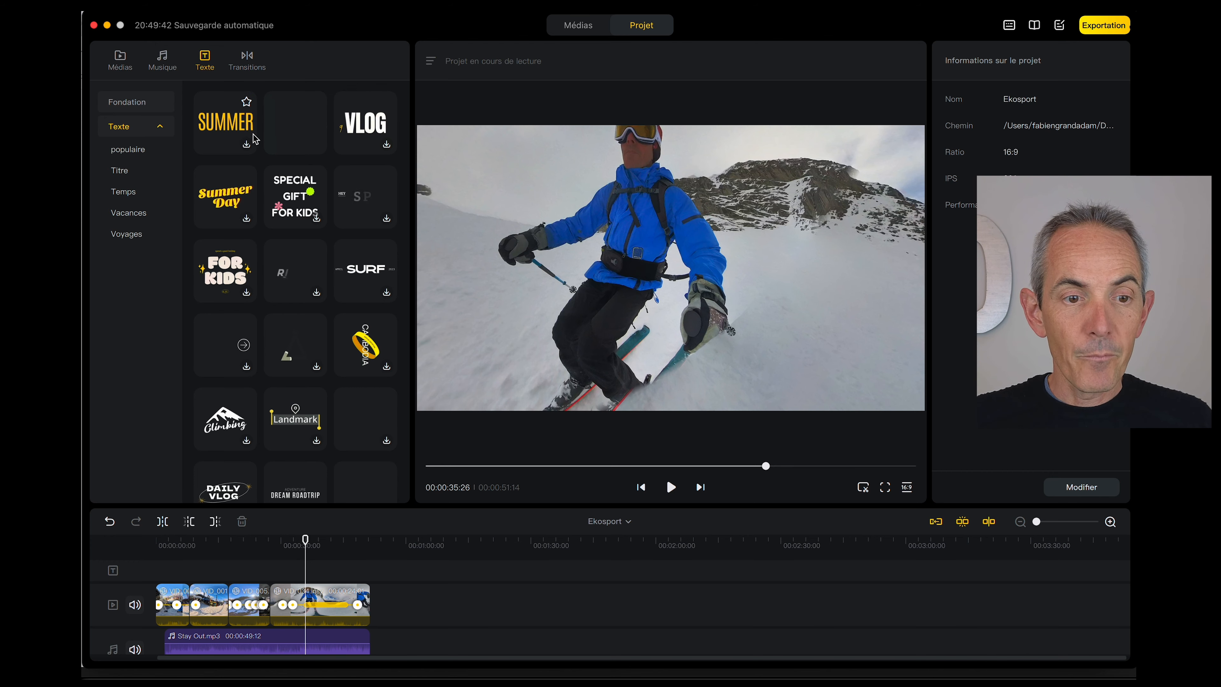
{"action": "left_click", "coordinate": [230, 132]}
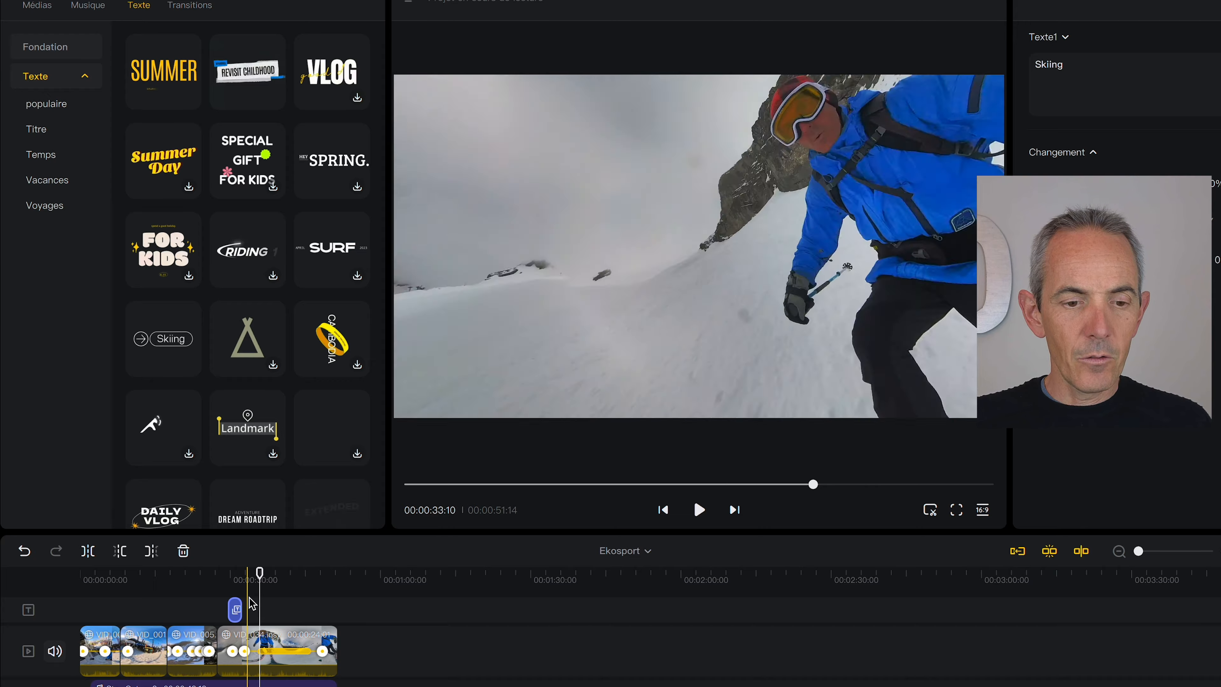
{"action": "mouse_move", "coordinate": [246, 574]}
{"action": "left_mouse_down"}
{"action": "mouse_move", "coordinate": [259, 574]}
{"action": "mouse_move", "coordinate": [229, 572]}
{"action": "left_mouse_up"}
{"action": "key", "text": "space"}
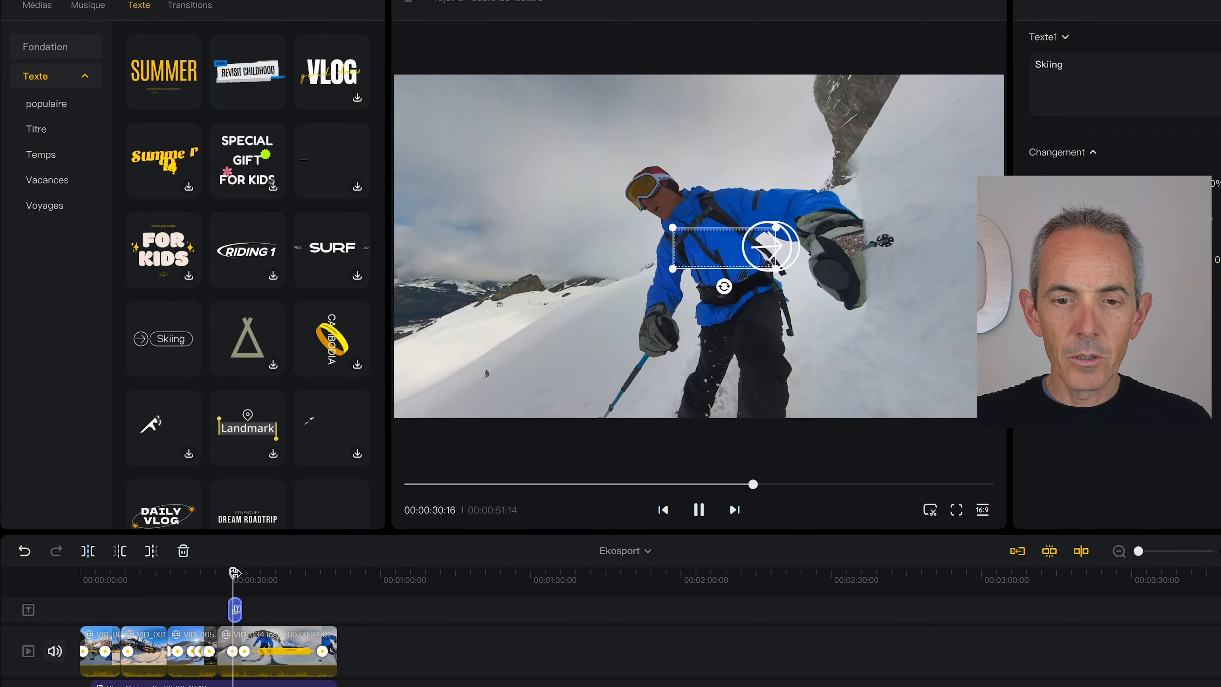
{"action": "key", "text": "space"}
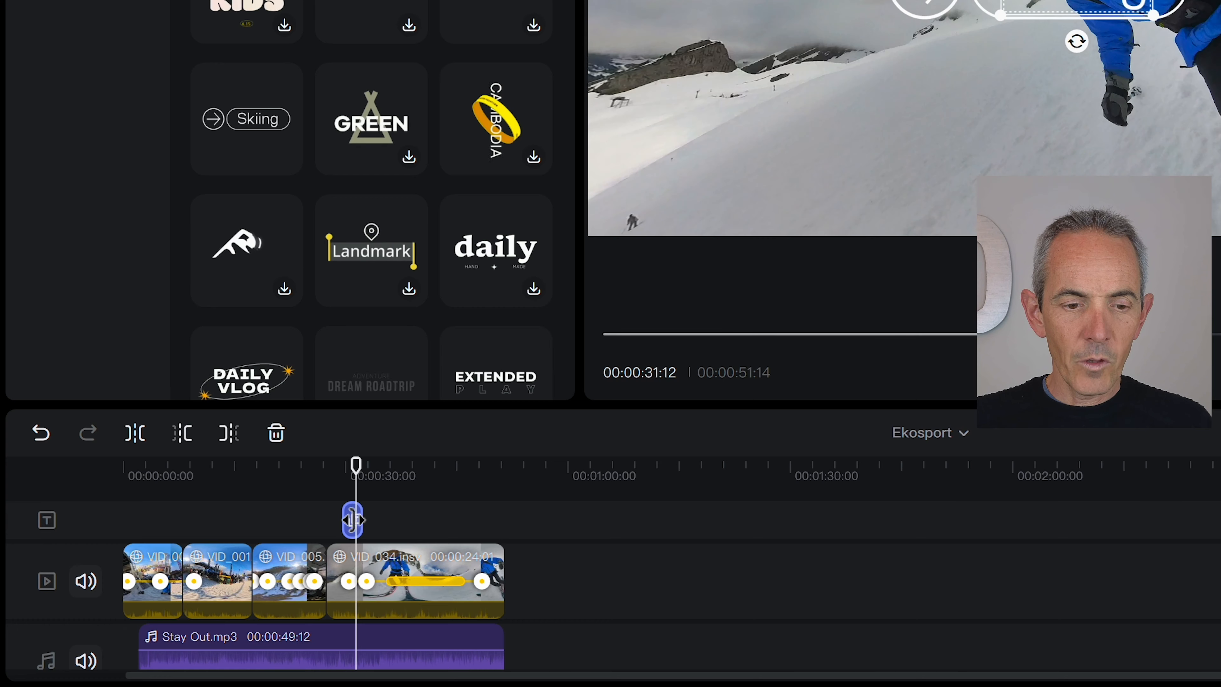
{"action": "left_click_drag", "start_coordinate": [353, 519], "coordinate": [162, 520]}
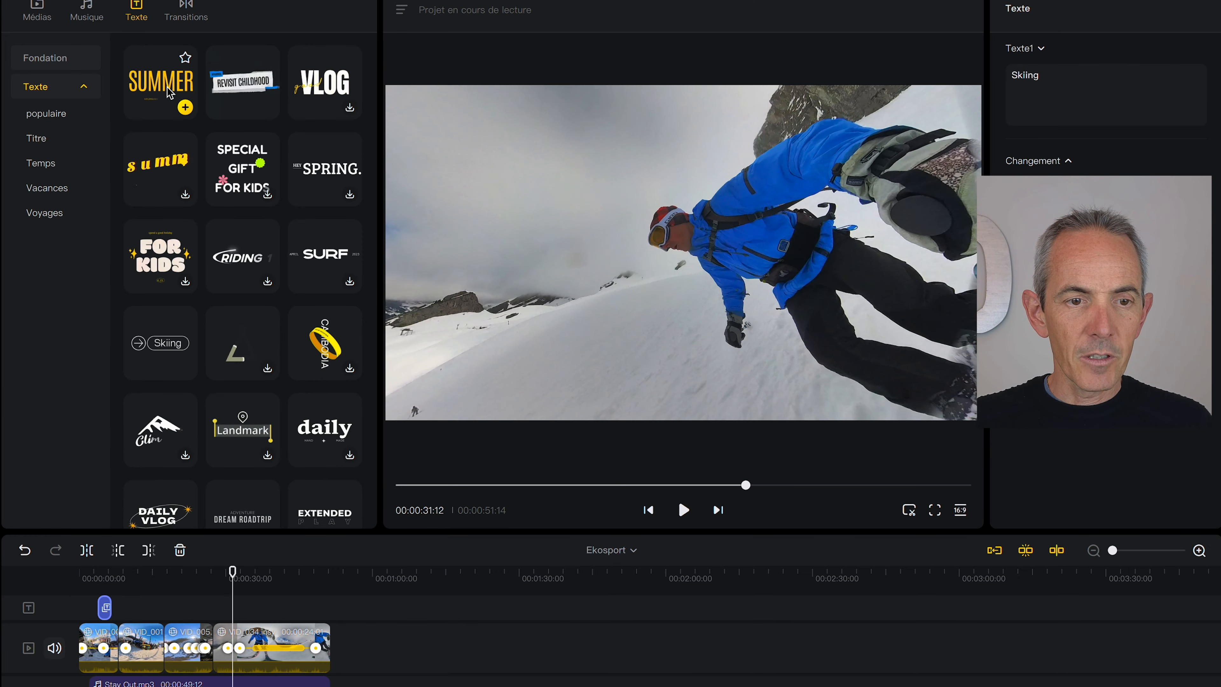
- Add the SUMMER title over VID_034.insv, change its two texts to WINTER and Ekosport, and try its size, ending at 100%
{"action": "left_click_drag", "start_coordinate": [169, 89], "coordinate": [227, 607]}
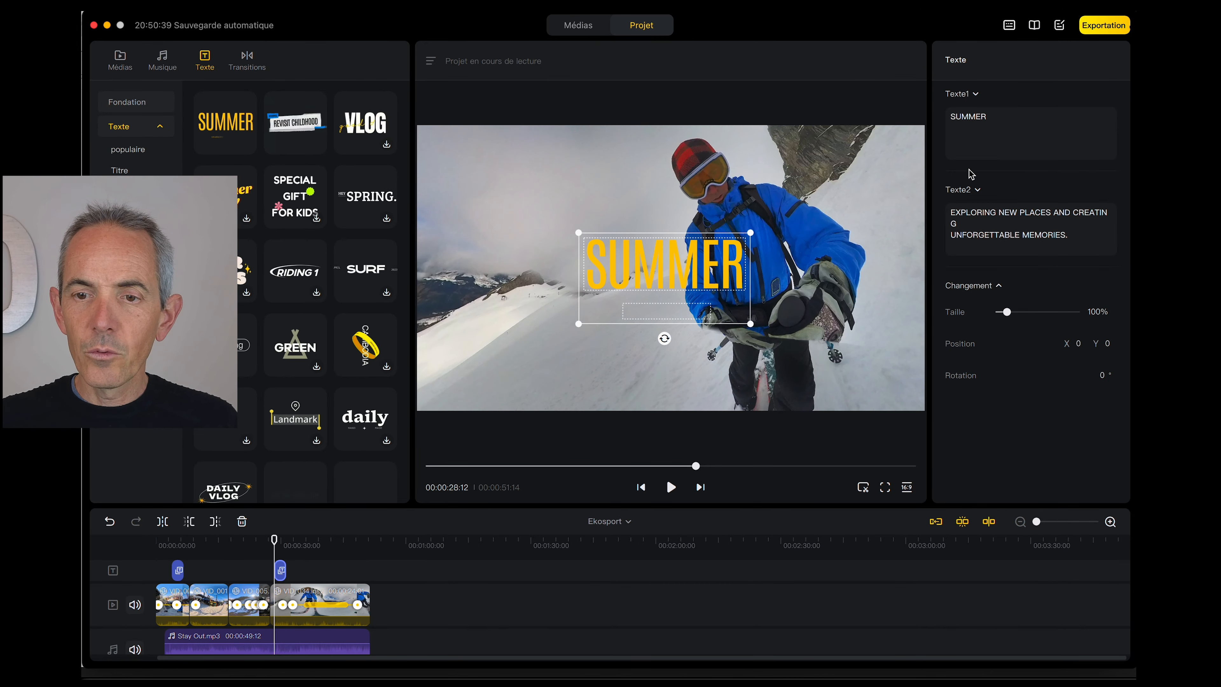
{"action": "left_click_drag", "start_coordinate": [996, 119], "coordinate": [940, 121]}
{"action": "type", "text": "W"}
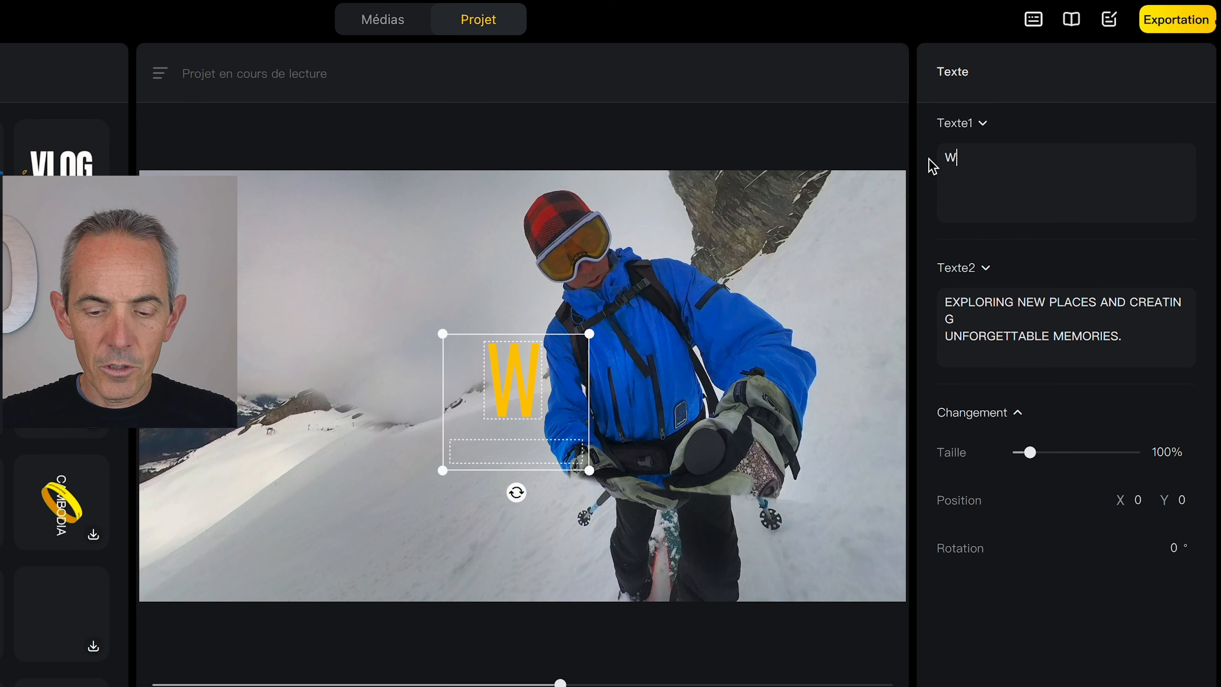
{"action": "type", "text": "INTER"}
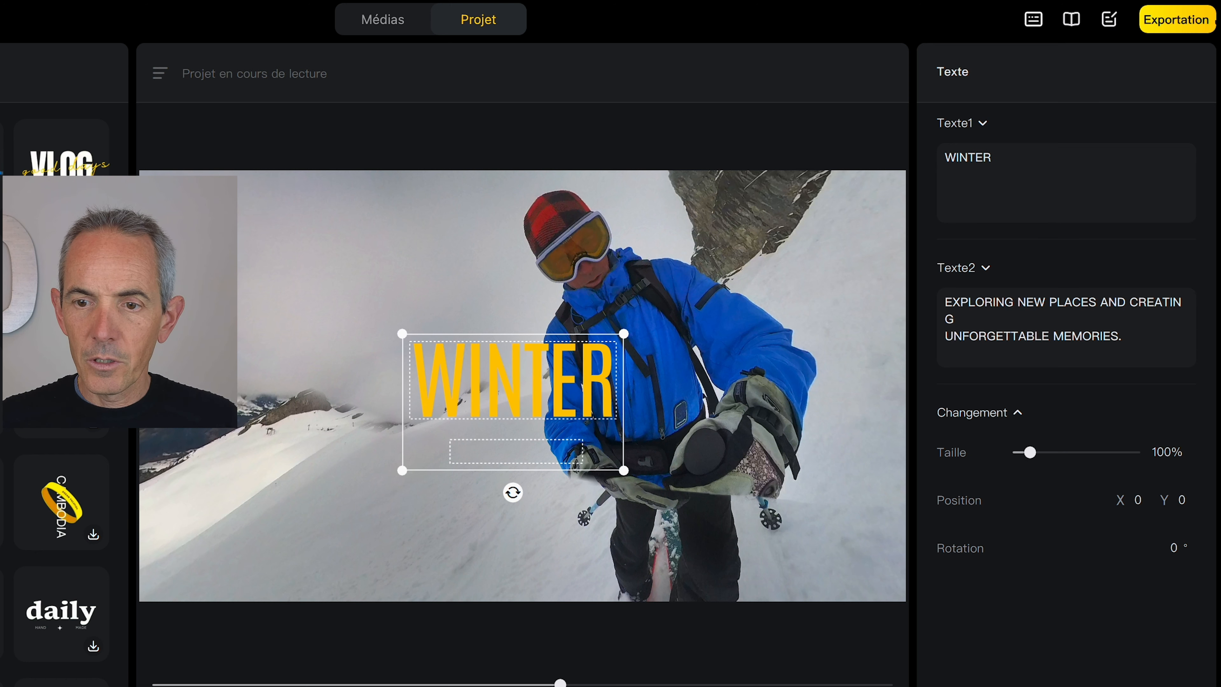
{"action": "left_click_drag", "start_coordinate": [1131, 333], "coordinate": [933, 303]}
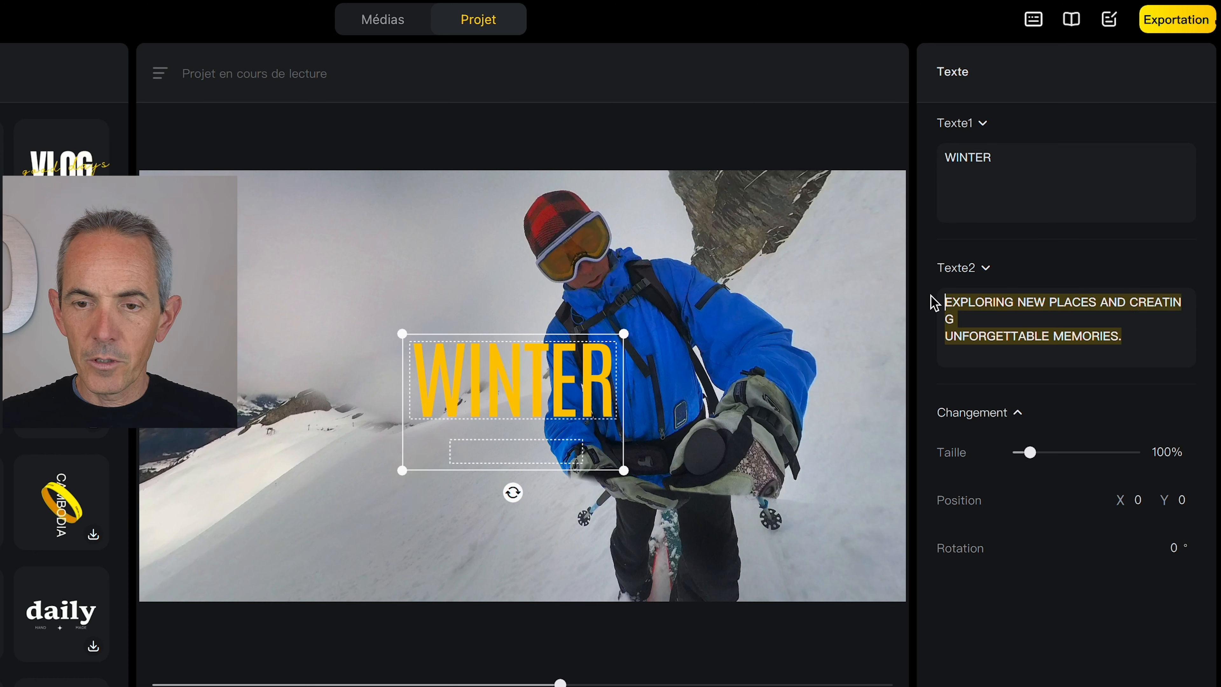
{"action": "type", "text": "Ekosport"}
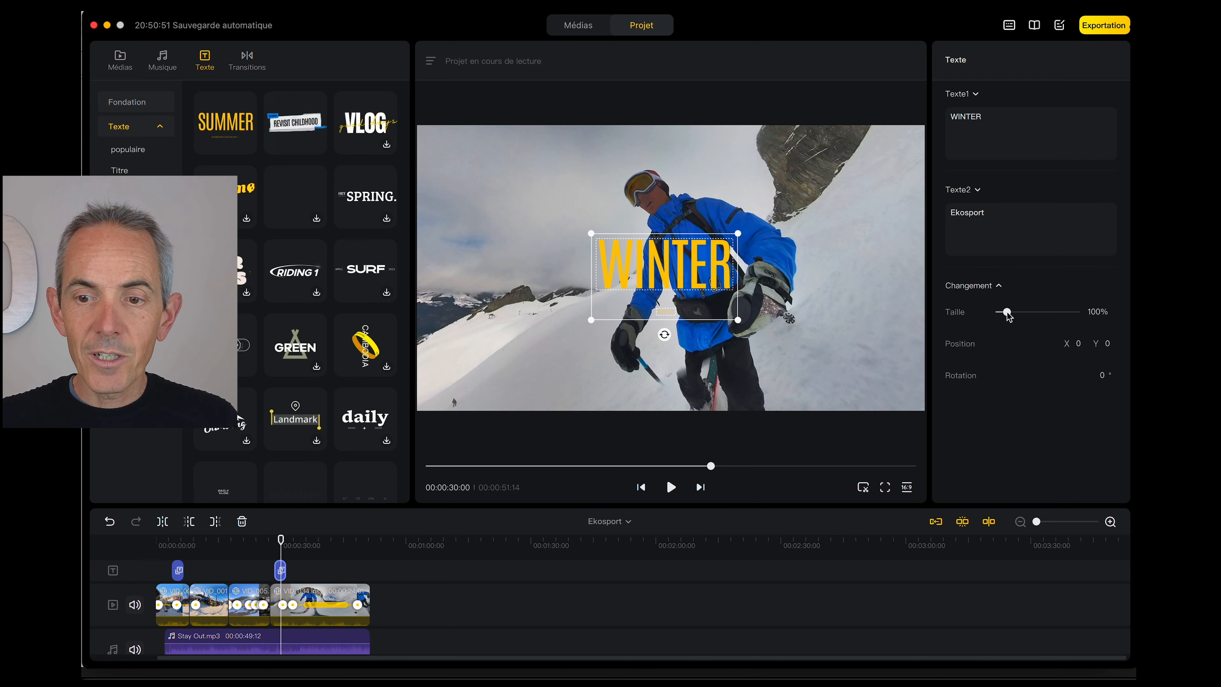
{"action": "left_click_drag", "start_coordinate": [1030, 452], "coordinate": [1047, 457]}
{"action": "left_click_drag", "start_coordinate": [1016, 315], "coordinate": [1008, 315]}
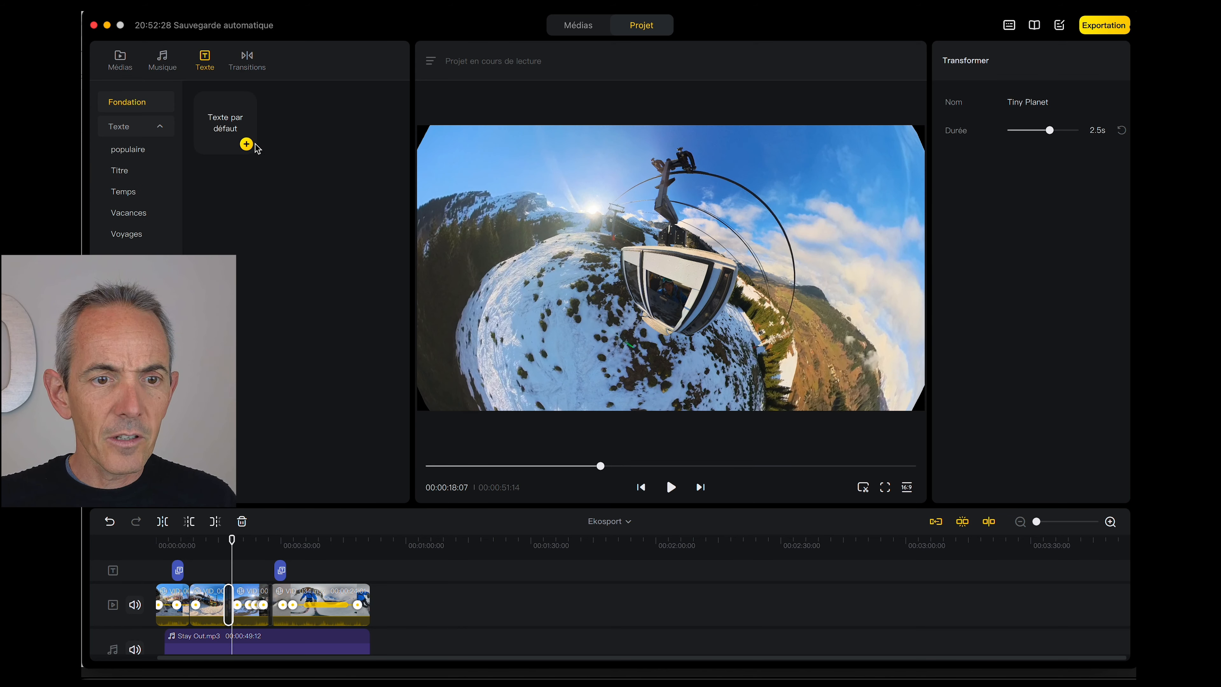
- Add a default text at 00:00:18:07 reading Bonjour, color it yellow, and try its opacity and size, leaving both at 100%
{"action": "left_click", "coordinate": [247, 144]}
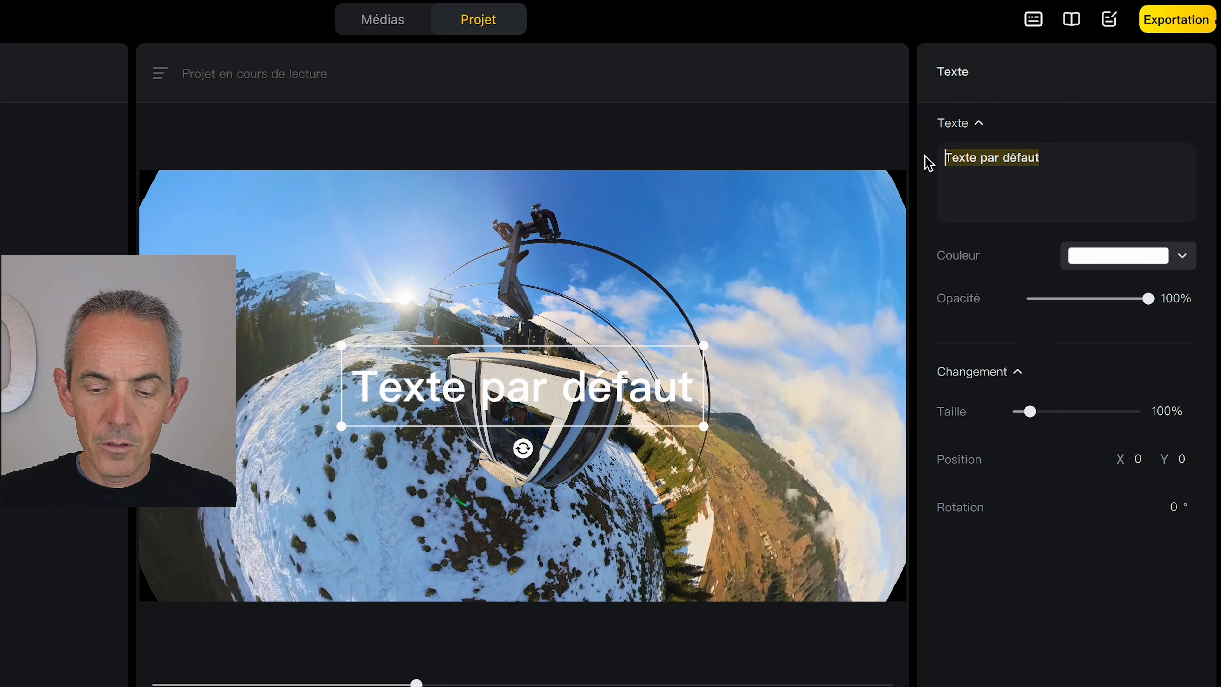
{"action": "type", "text": "Bonjour"}
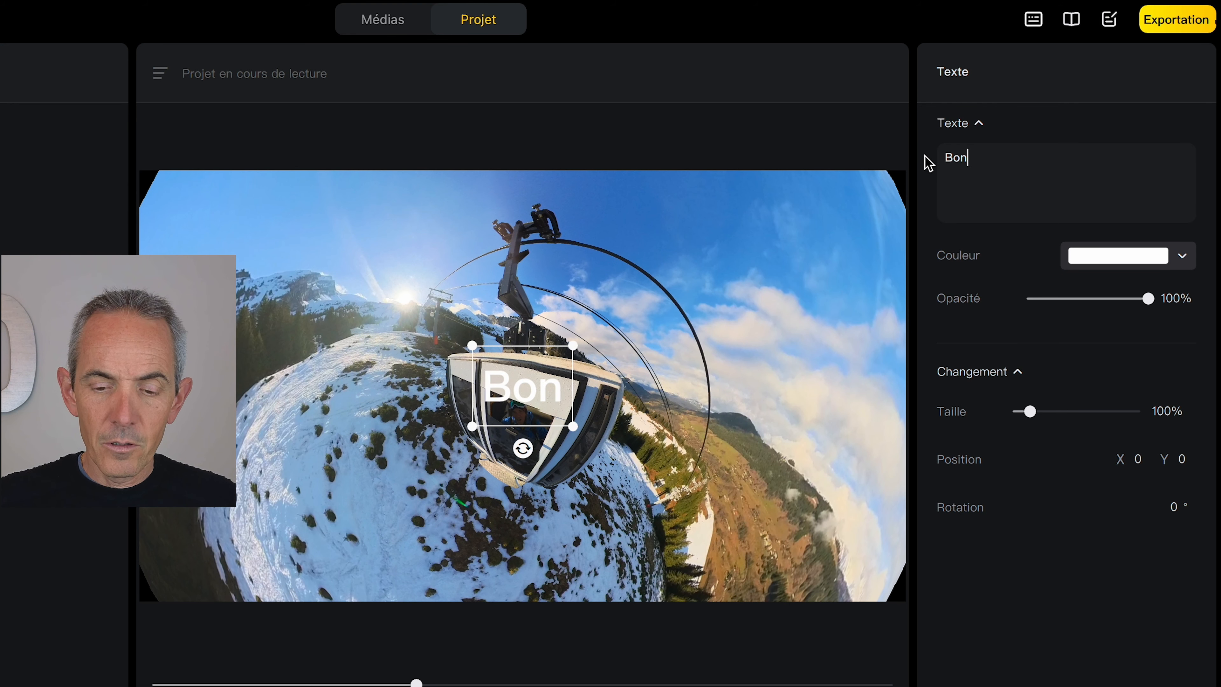
{"action": "left_click", "coordinate": [1182, 256]}
{"action": "scroll", "coordinate": [1149, 501], "scroll_direction": "down", "scroll_amount": 3}
{"action": "left_click", "coordinate": [1071, 531]}
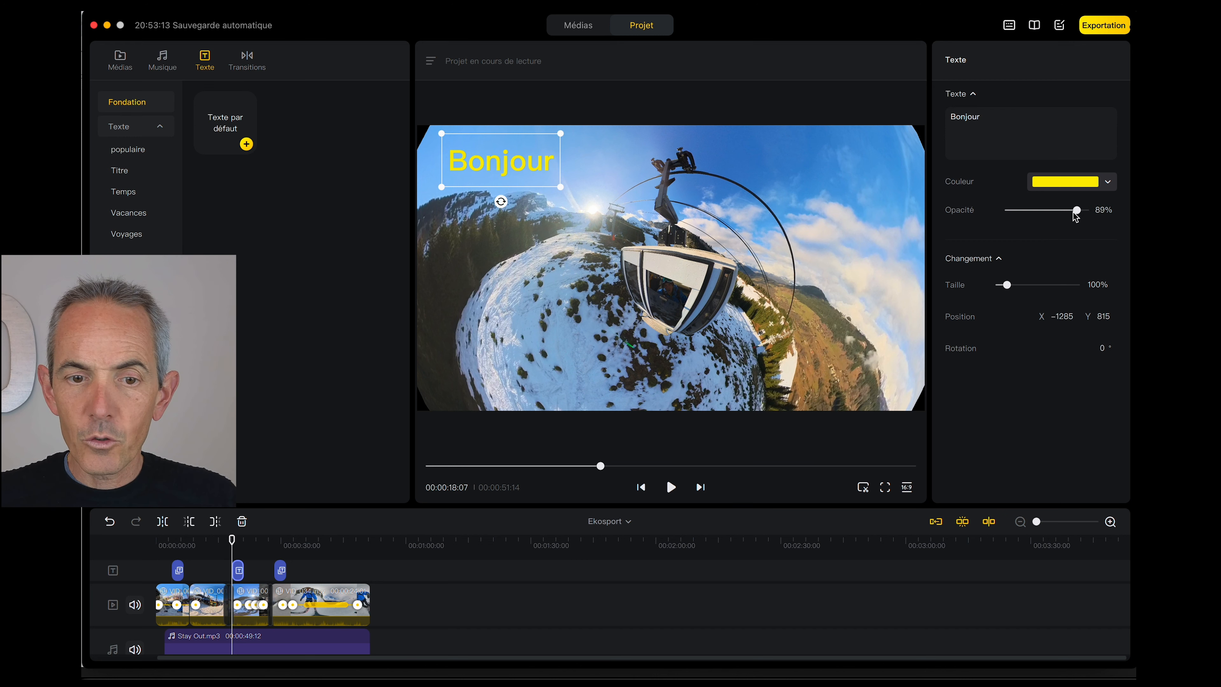
{"action": "left_click_drag", "start_coordinate": [1050, 211], "coordinate": [1084, 212]}
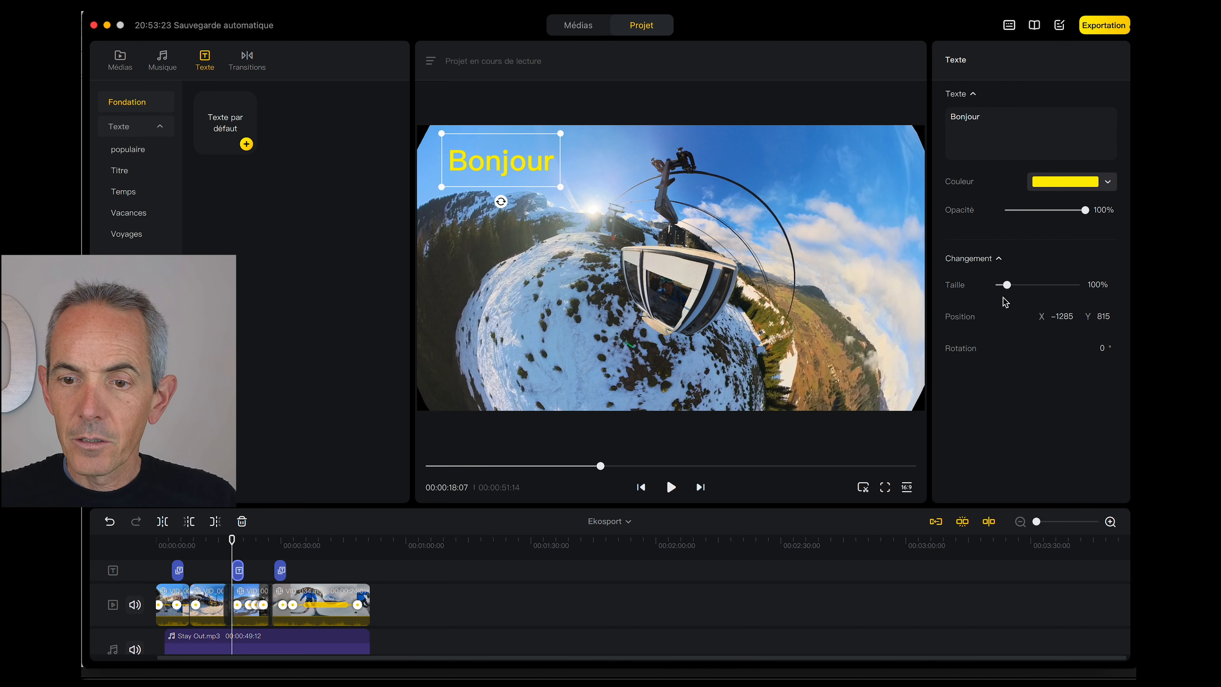
{"action": "left_click_drag", "start_coordinate": [1008, 291], "coordinate": [1008, 289]}
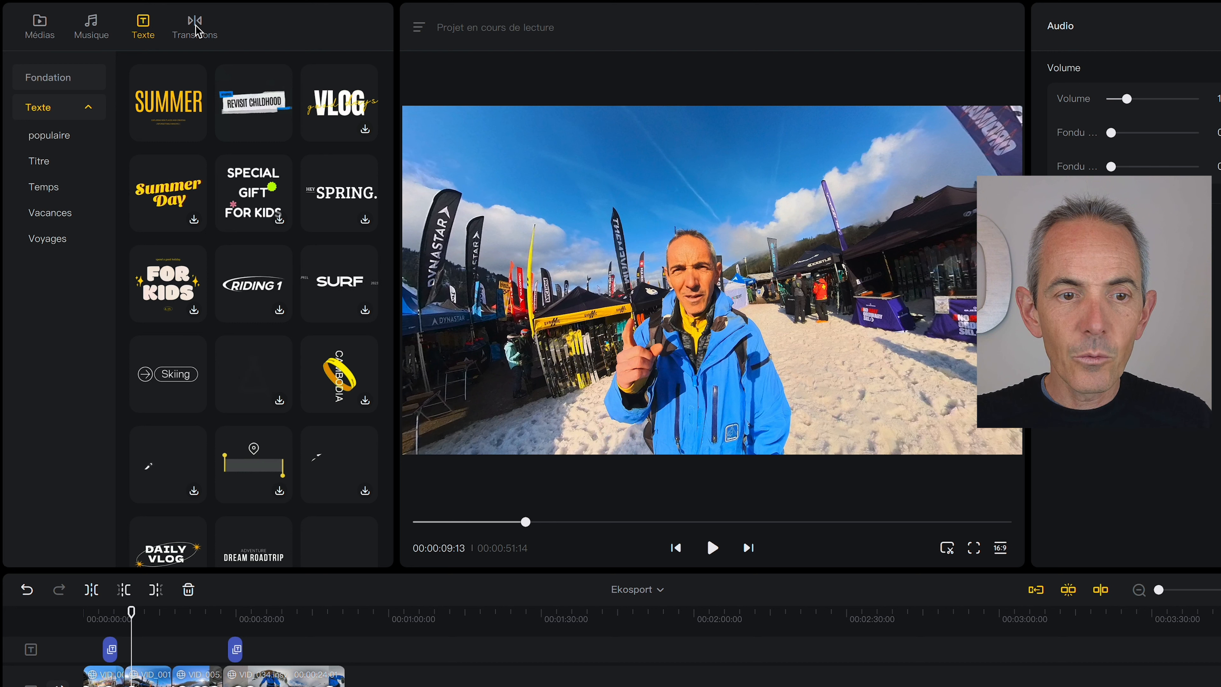
- Download the À droite transition, apply it to the cut between VID_005.insv and VID_034.insv, and cue playback at 00:00:26:05
{"action": "left_click", "coordinate": [250, 61]}
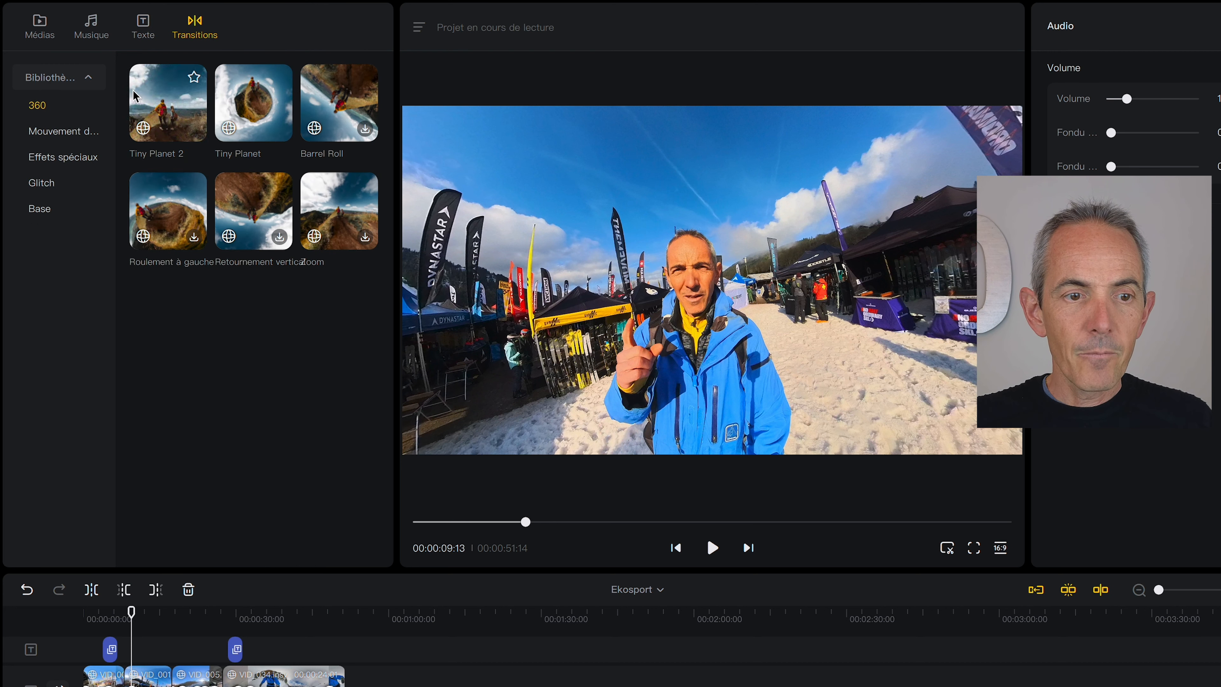
{"action": "left_click", "coordinate": [57, 85]}
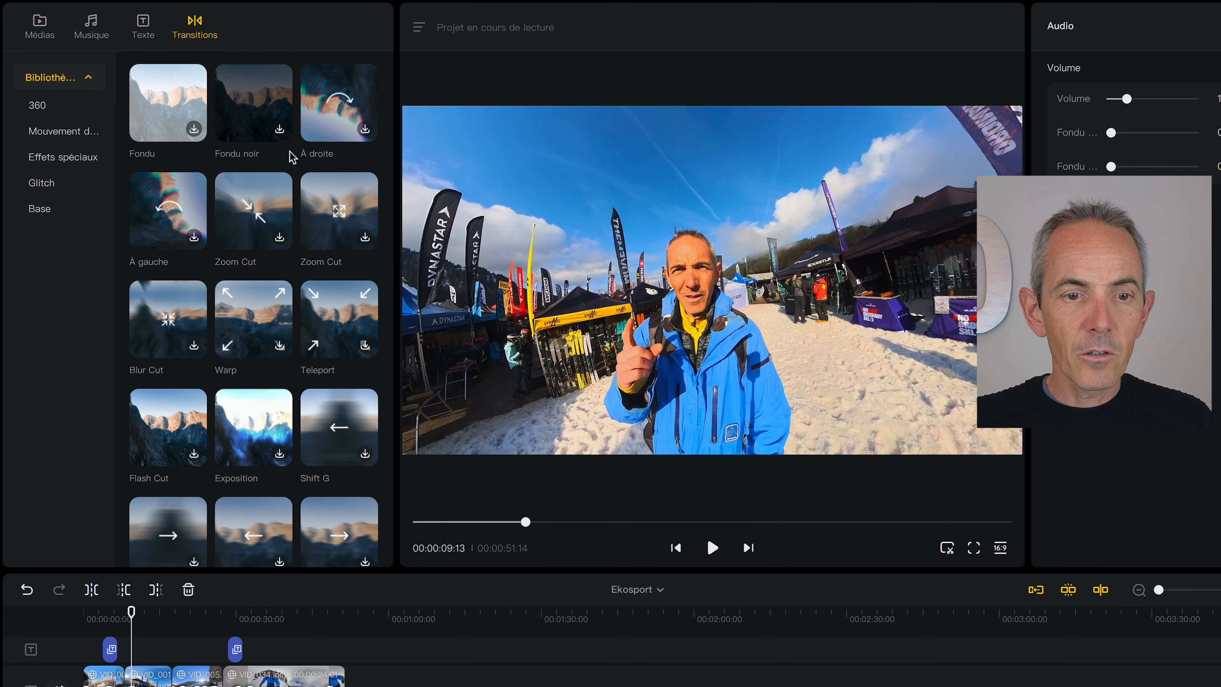
{"action": "left_click", "coordinate": [366, 129]}
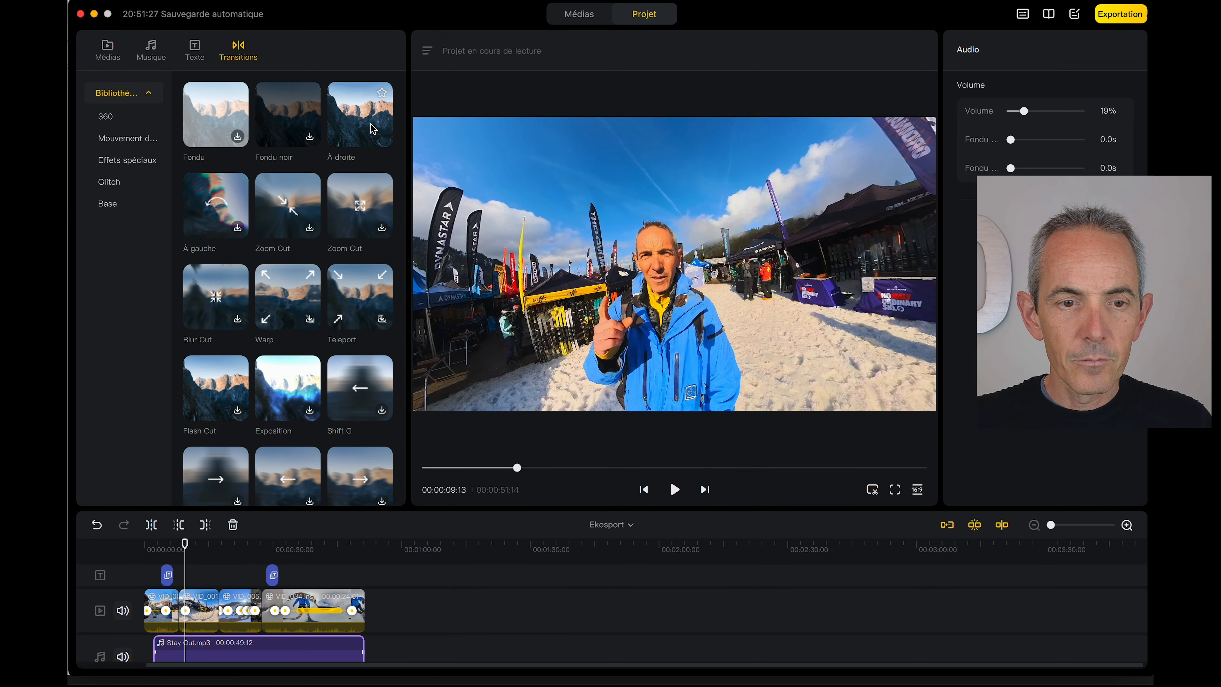
{"action": "left_click_drag", "start_coordinate": [351, 115], "coordinate": [233, 685]}
{"action": "left_click_drag", "start_coordinate": [307, 585], "coordinate": [257, 544]}
{"action": "left_click", "coordinate": [304, 493]}
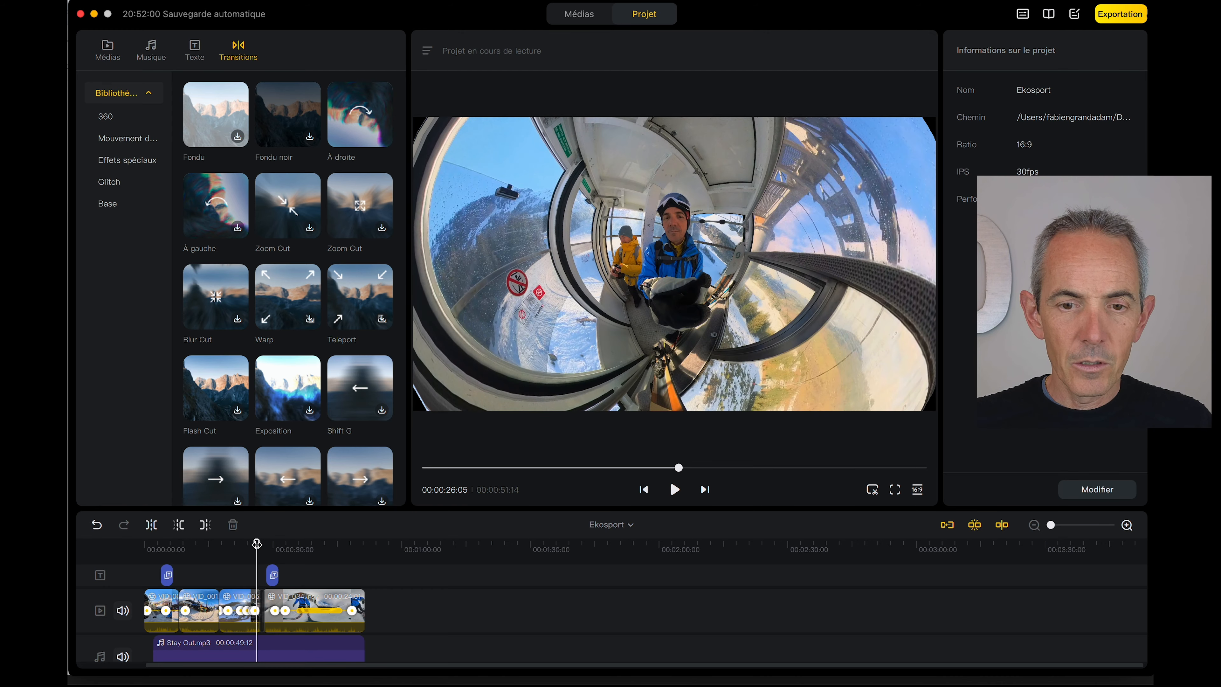
- Play back the transition between VID_005.insv and VID_034.insv up to the WINTER title
{"action": "key", "text": "space"}
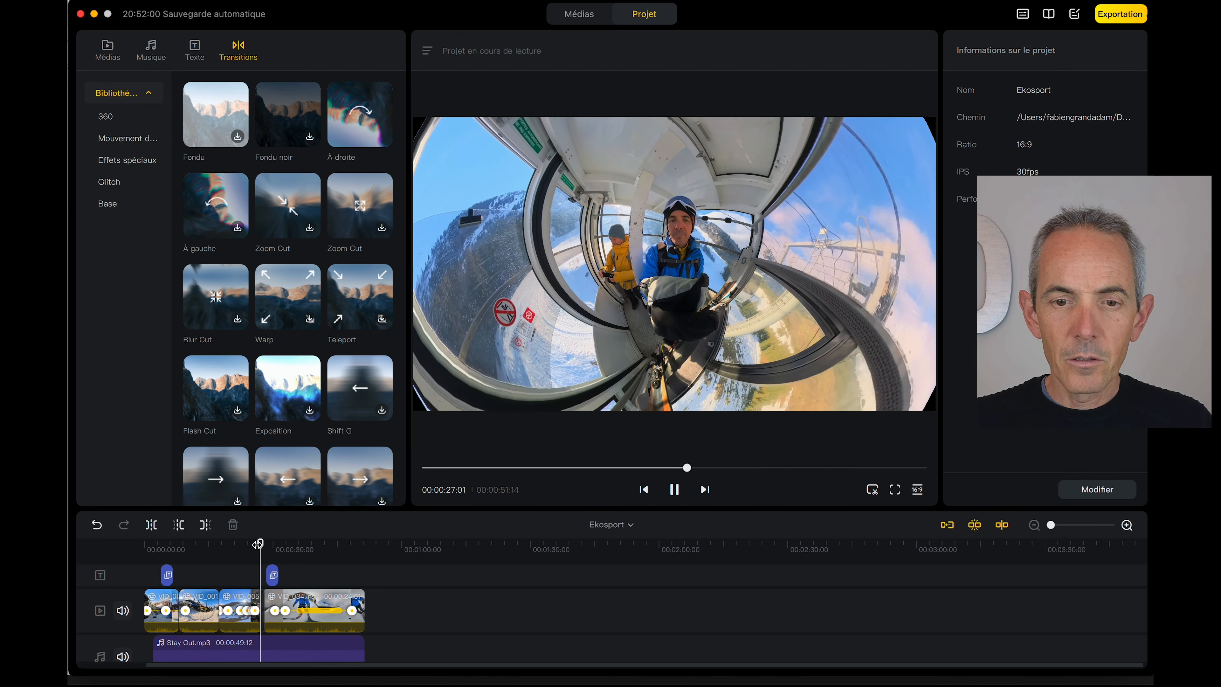
{"action": "key", "text": "space"}
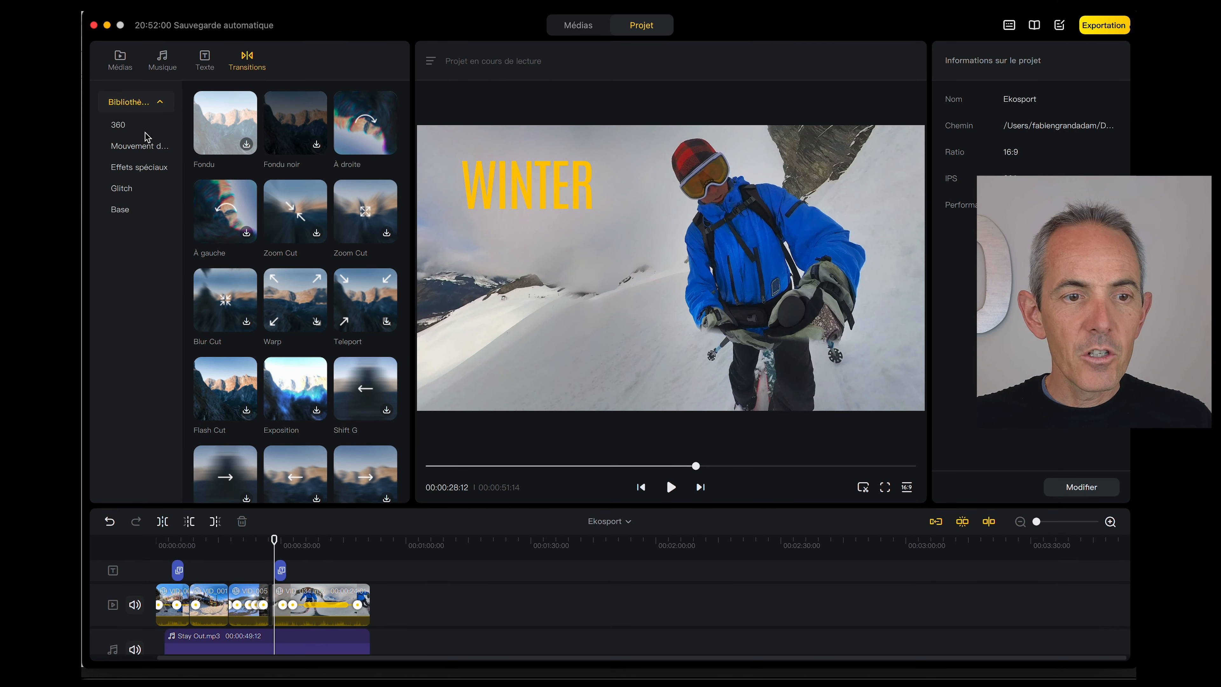
- Apply the 360 transition Tiny Planet to the cut just before VID_005.insv and preview it from shortly before that cut
{"action": "left_click", "coordinate": [139, 132]}
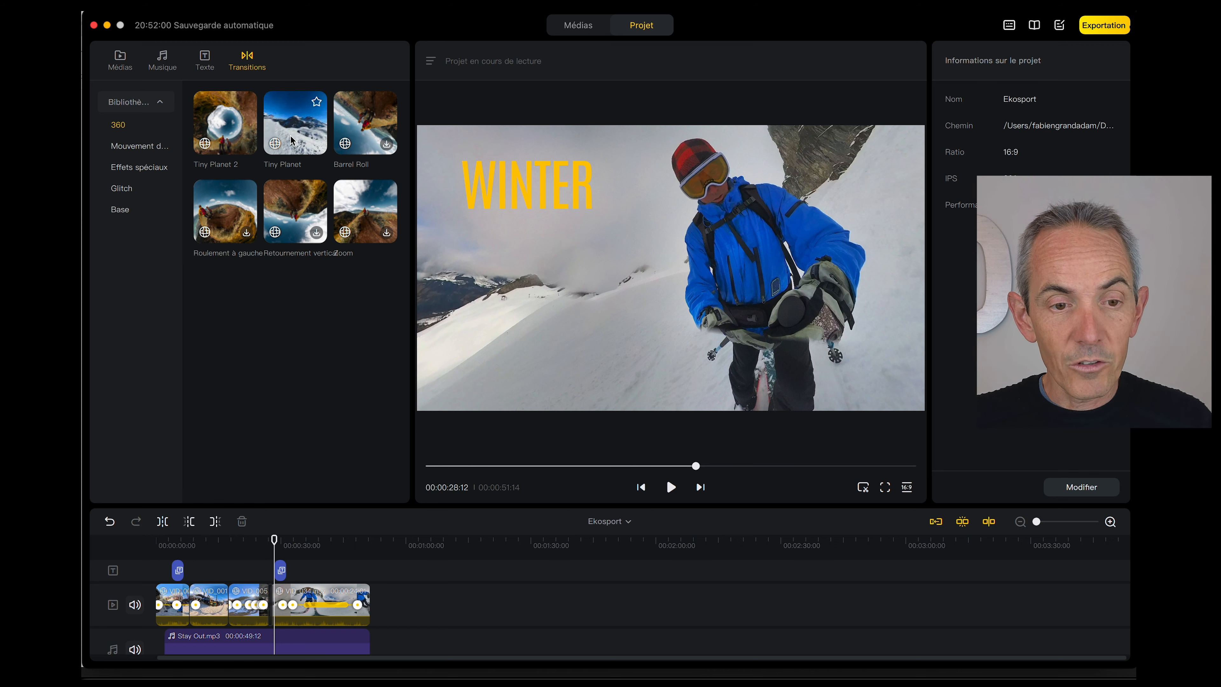
{"action": "left_click_drag", "start_coordinate": [289, 146], "coordinate": [198, 594]}
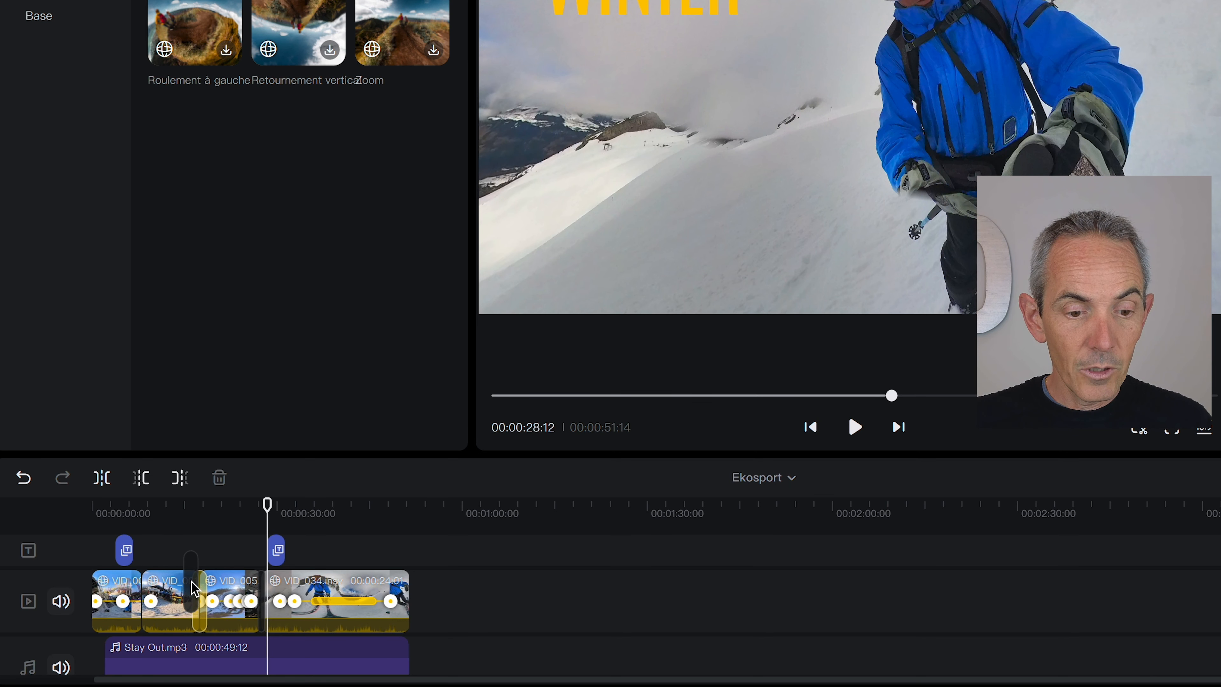
{"action": "left_click_drag", "start_coordinate": [268, 505], "coordinate": [194, 507]}
{"action": "key", "text": "space"}
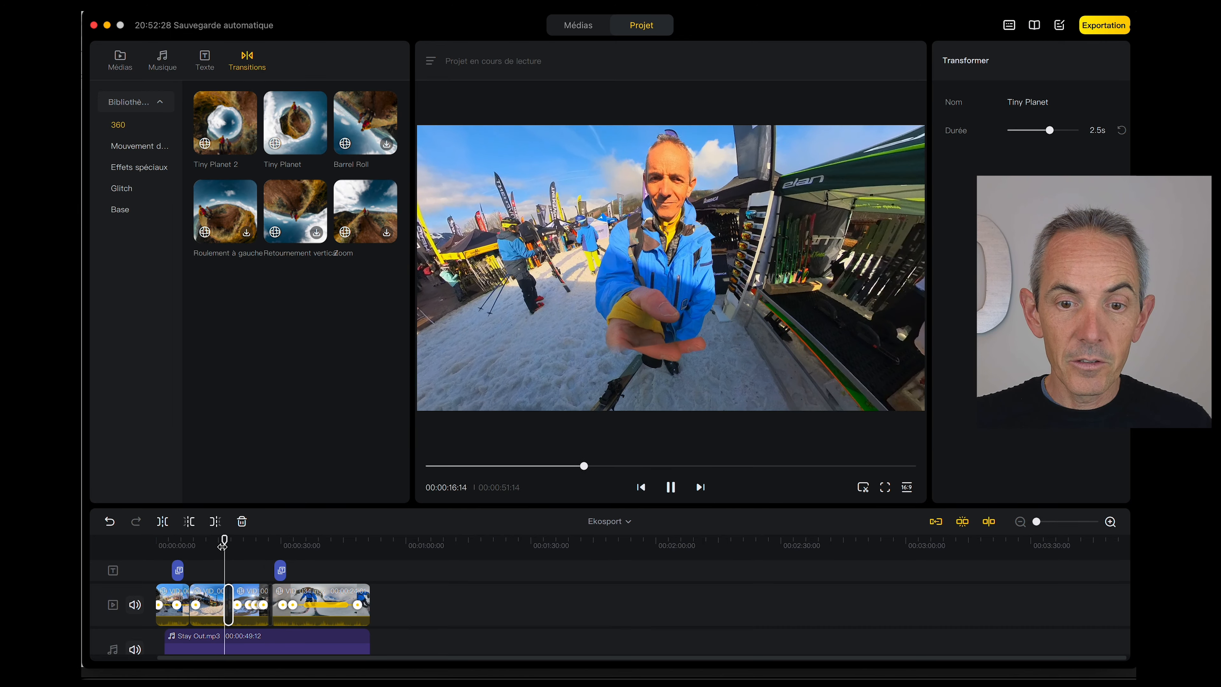
{"action": "key", "text": "space"}
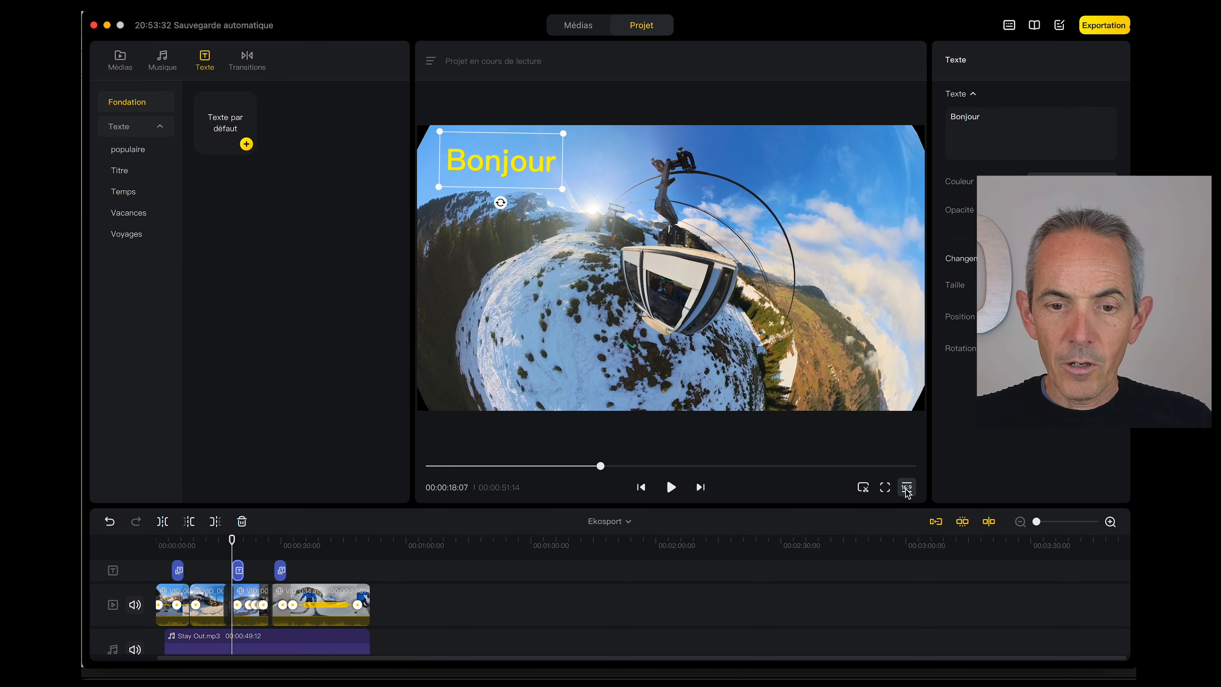
- Try the 9:16 aspect ratio on the project and return it to 16:9
{"action": "left_click", "coordinate": [907, 488]}
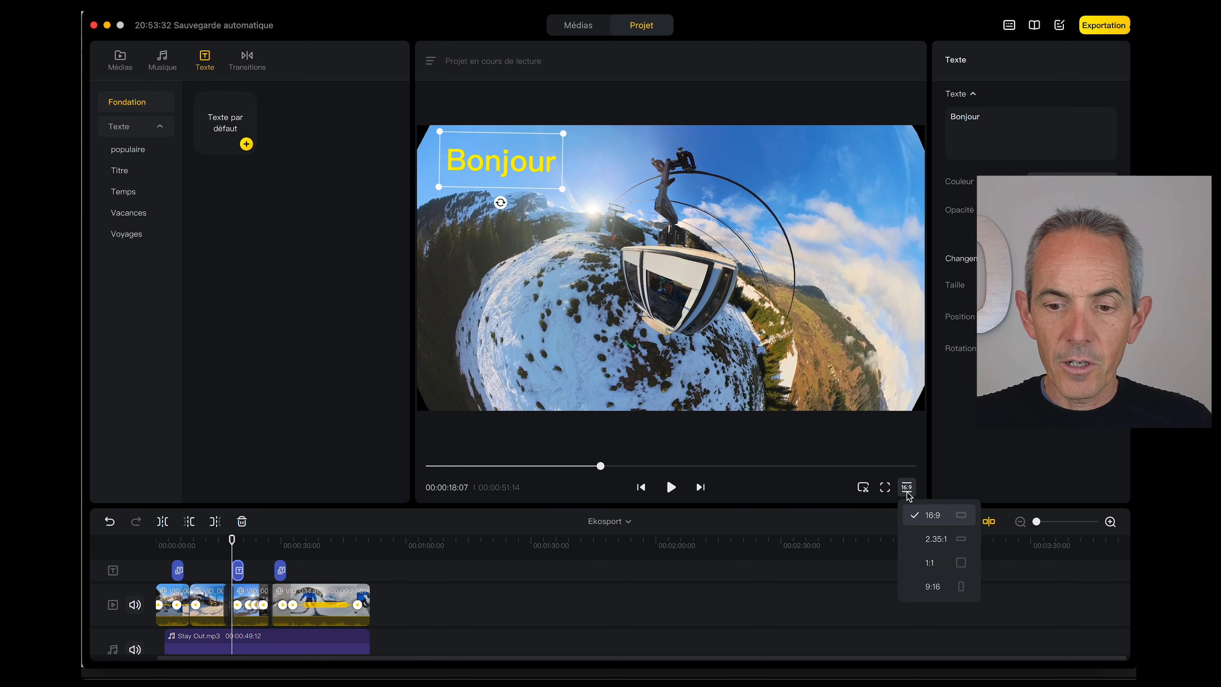
{"action": "left_click", "coordinate": [942, 586]}
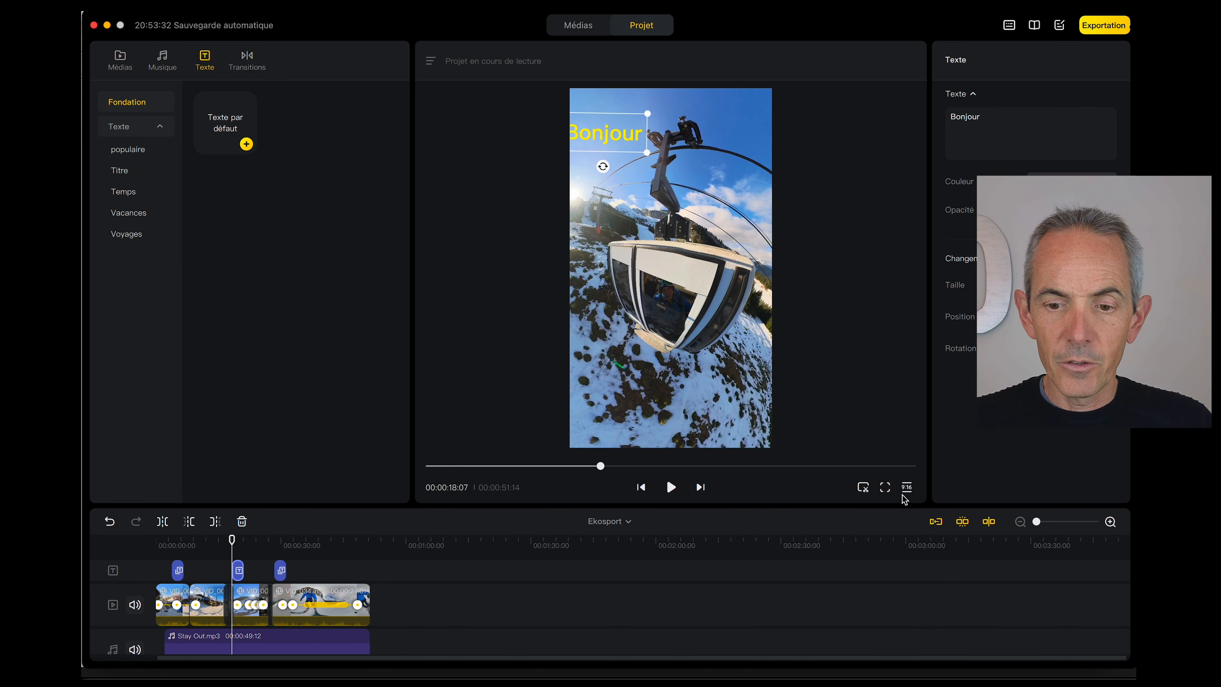
{"action": "left_click", "coordinate": [907, 487]}
{"action": "left_click", "coordinate": [933, 512]}
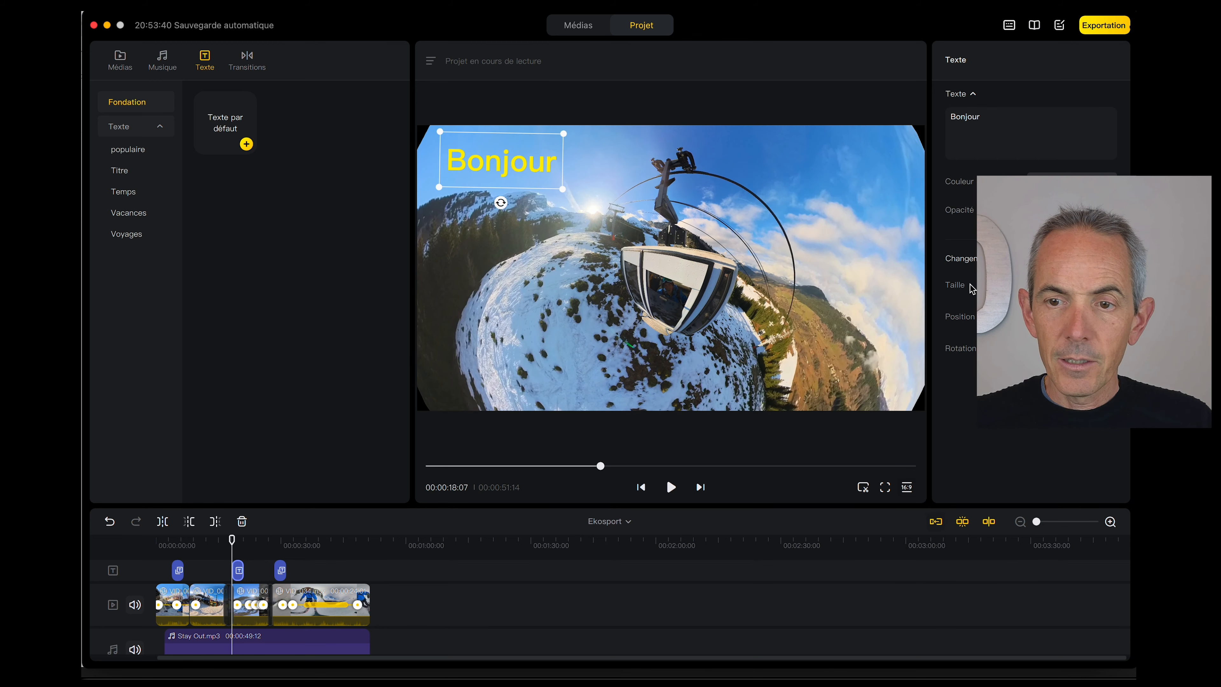
- Export the project as Ekosport(1).mp4 at 1920 x 1080, 30 fps and 25 Mbps with H.264 encoding
{"action": "left_click", "coordinate": [1106, 30]}
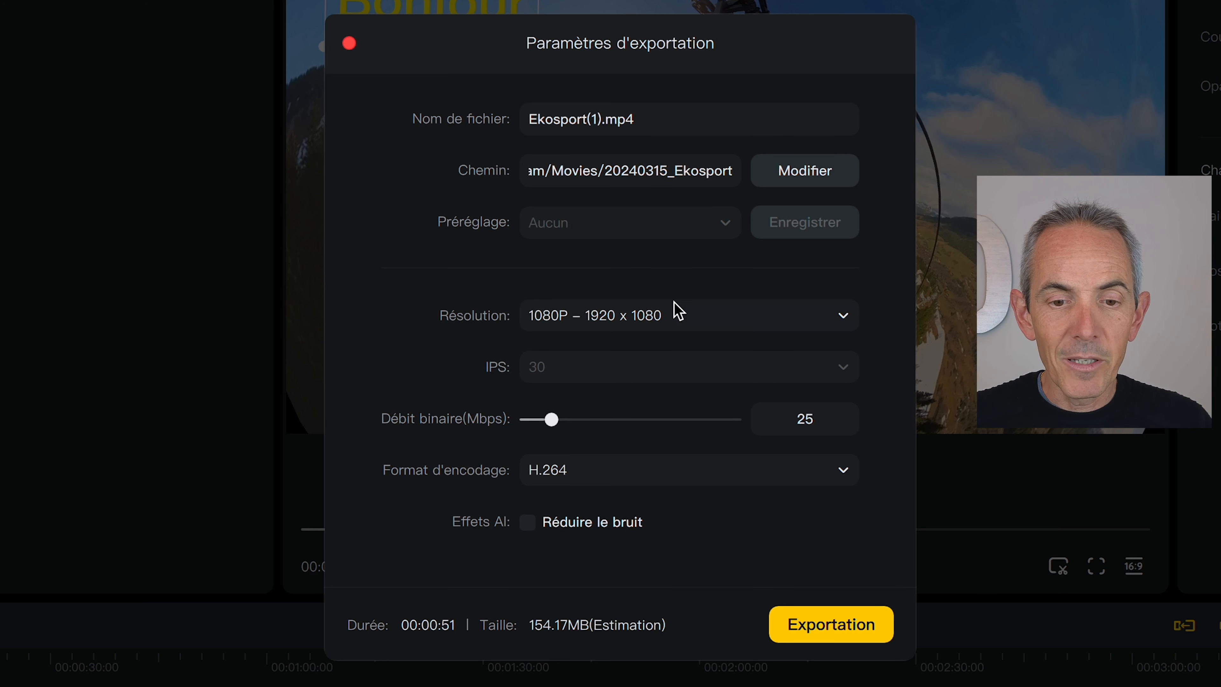
{"action": "left_click", "coordinate": [836, 634]}
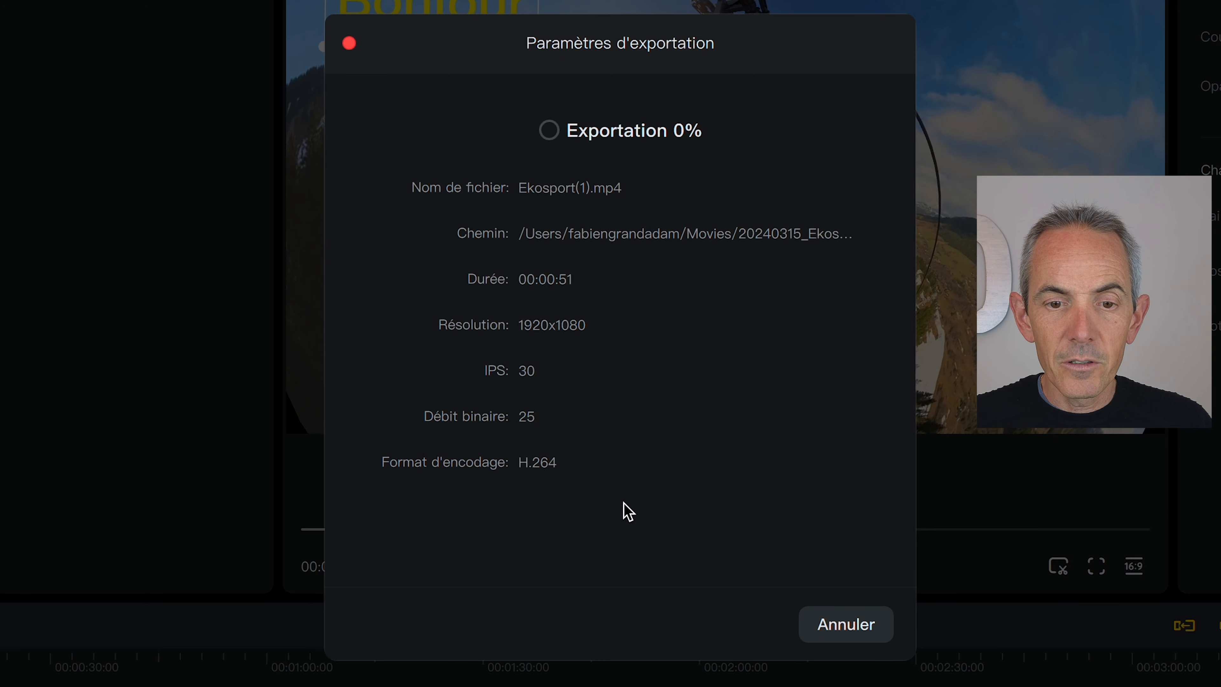